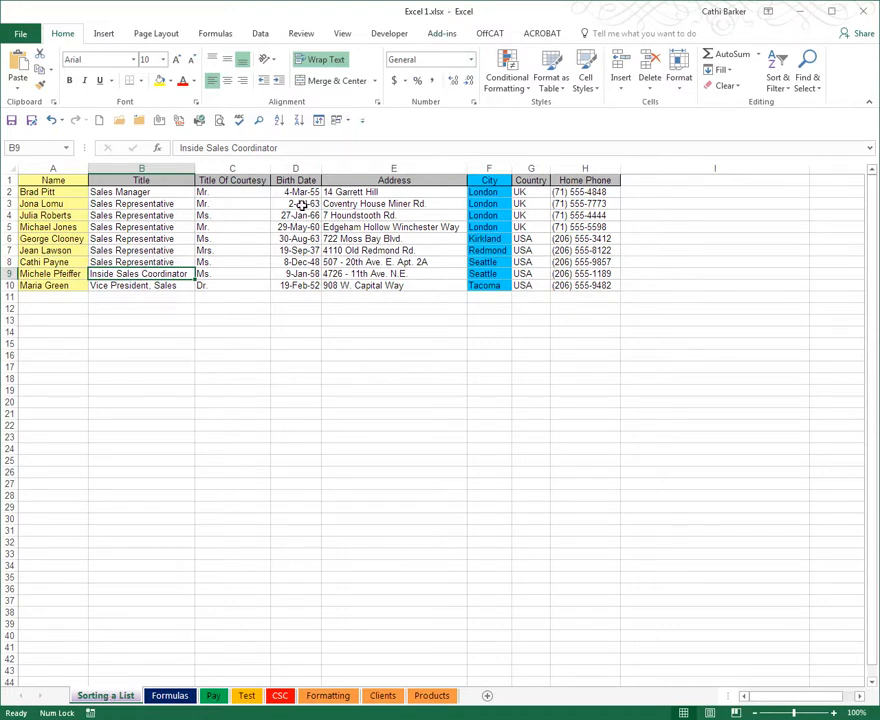
Step: Examine the column headings in row 1 of the list, from Name across to Home Phone
left_click(79, 181)
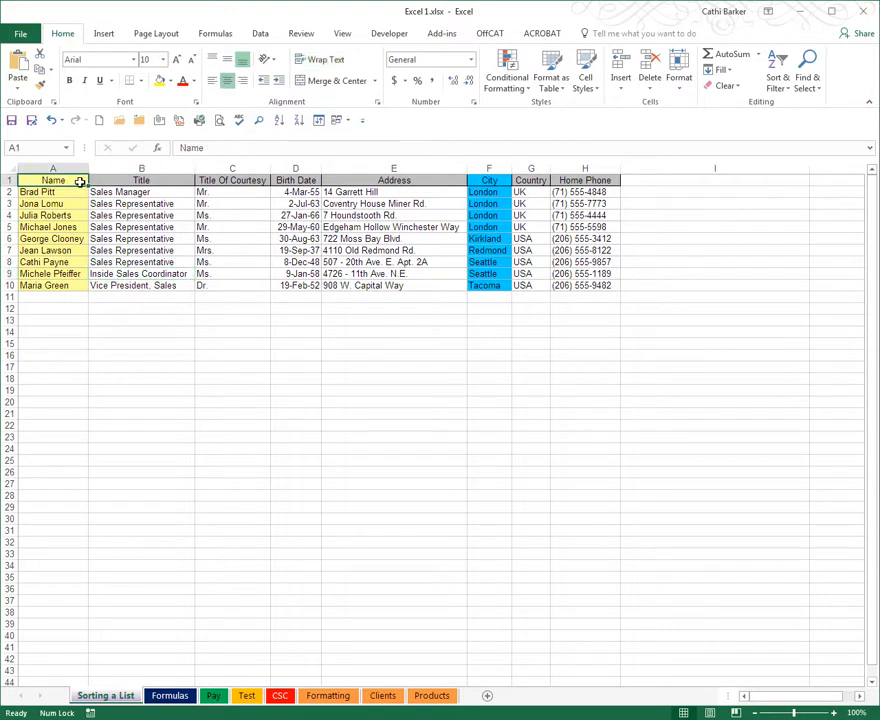
left_click(148, 180)
left_click(232, 181)
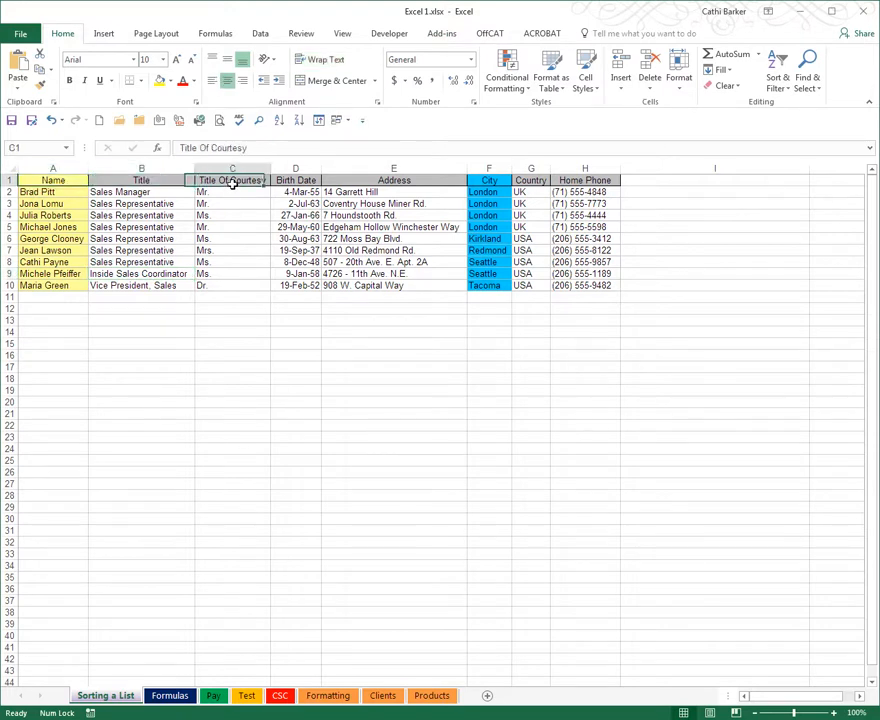
left_click(295, 181)
left_click(395, 181)
left_click(500, 181)
left_click(531, 180)
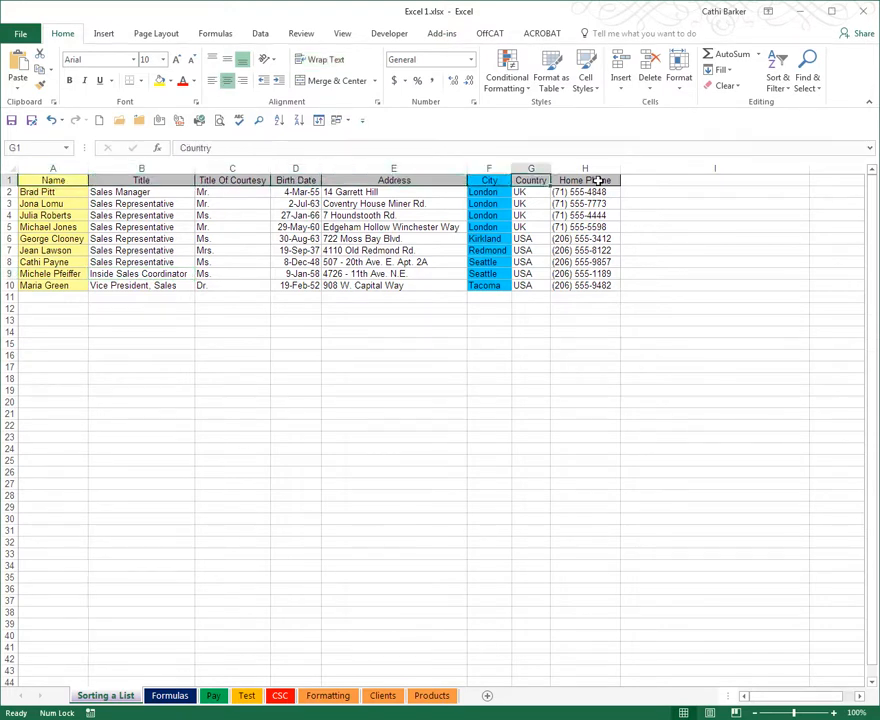
left_click(598, 180)
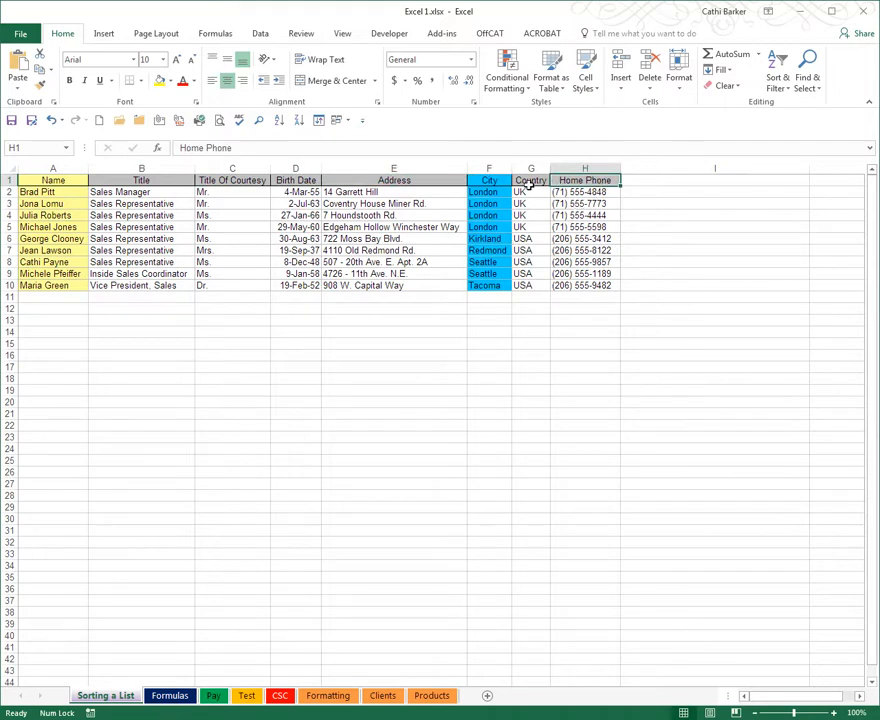
Step: Clear the birth date in the second record, cell D3, and undo the deletion
left_click(42, 203)
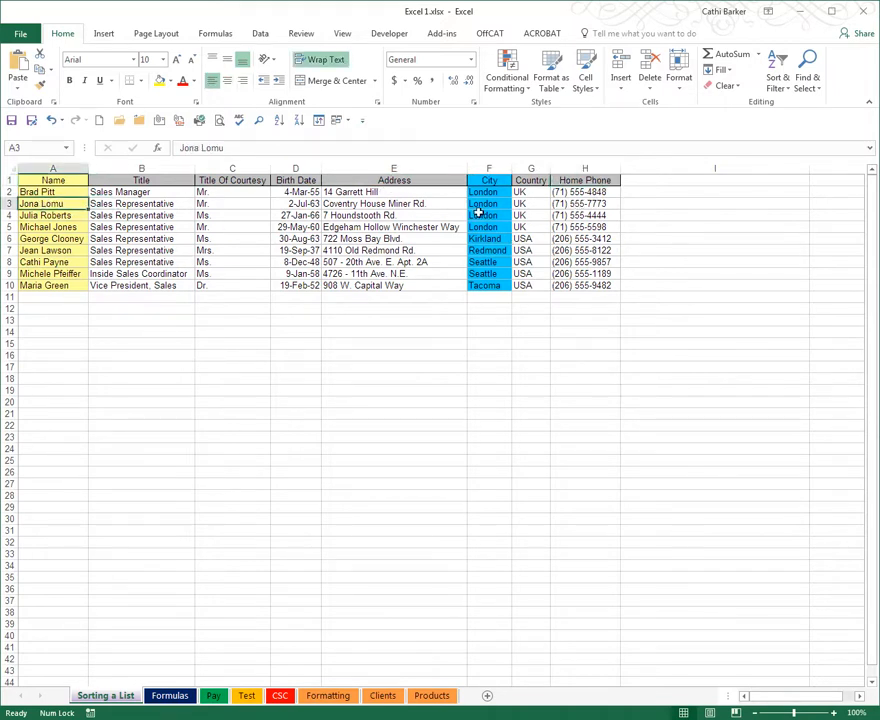
left_click(55, 192)
left_click(71, 203)
left_click(289, 204)
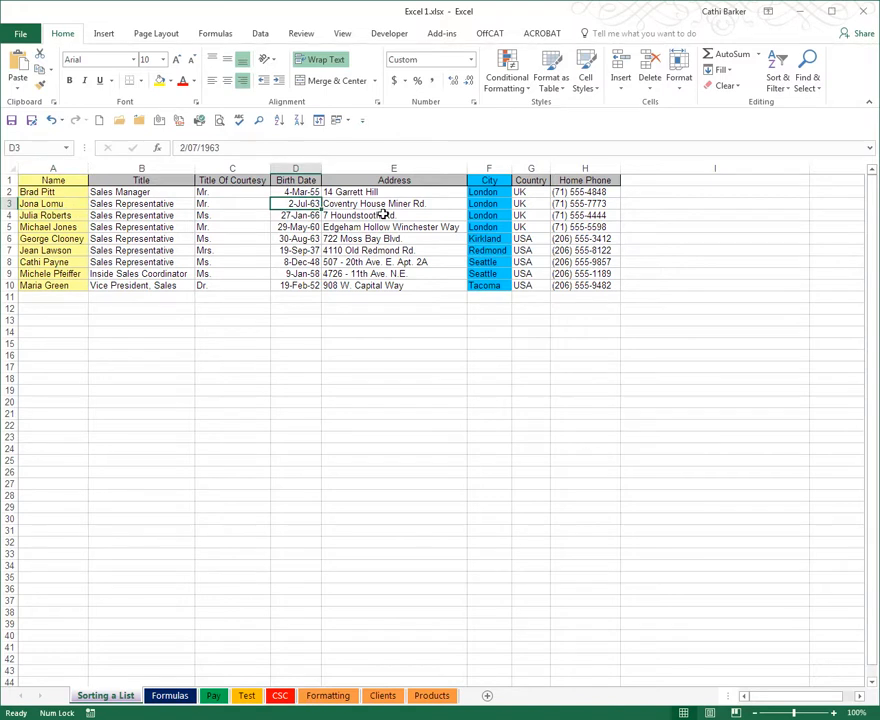
key("Delete")
key("ctrl+z")
Step: Insert a blank row at row 5 within the list and delete that row again
left_click(8, 226)
key("ctrl+shift+plus")
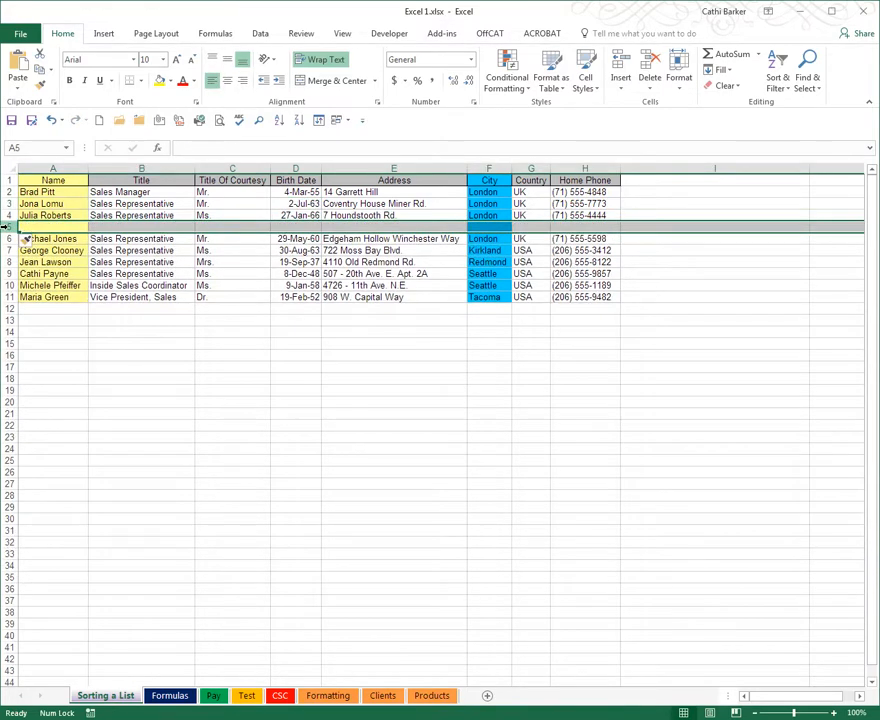
left_click(58, 238)
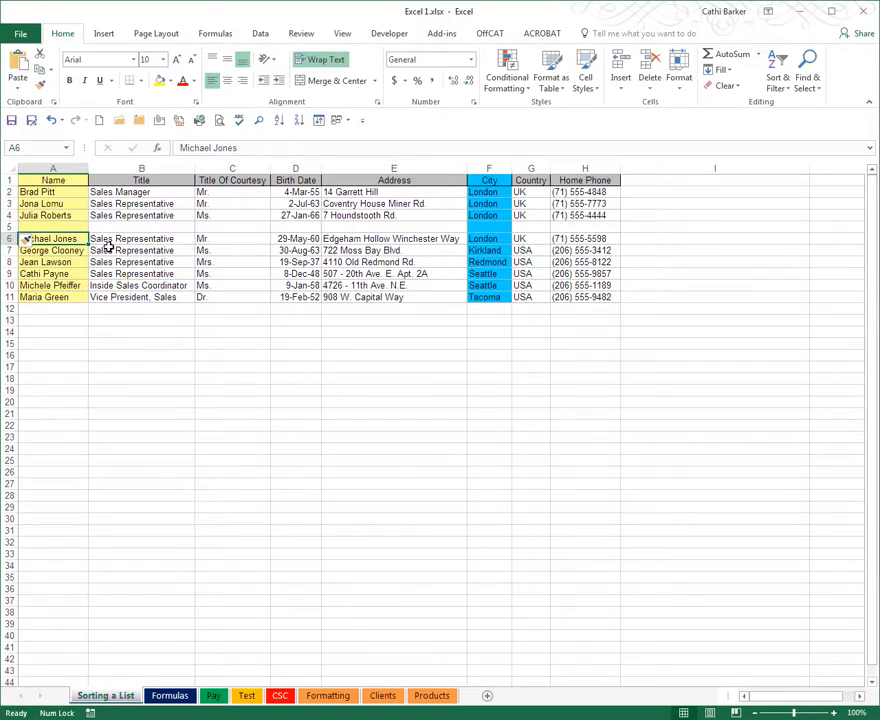
left_click(8, 227)
key("ctrl+minus")
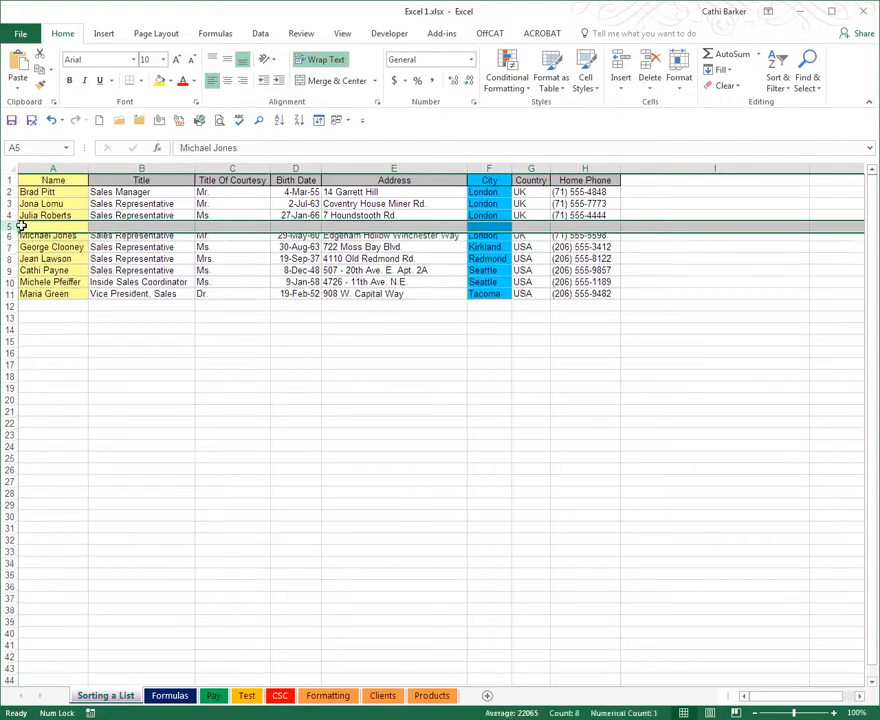
left_click(62, 230)
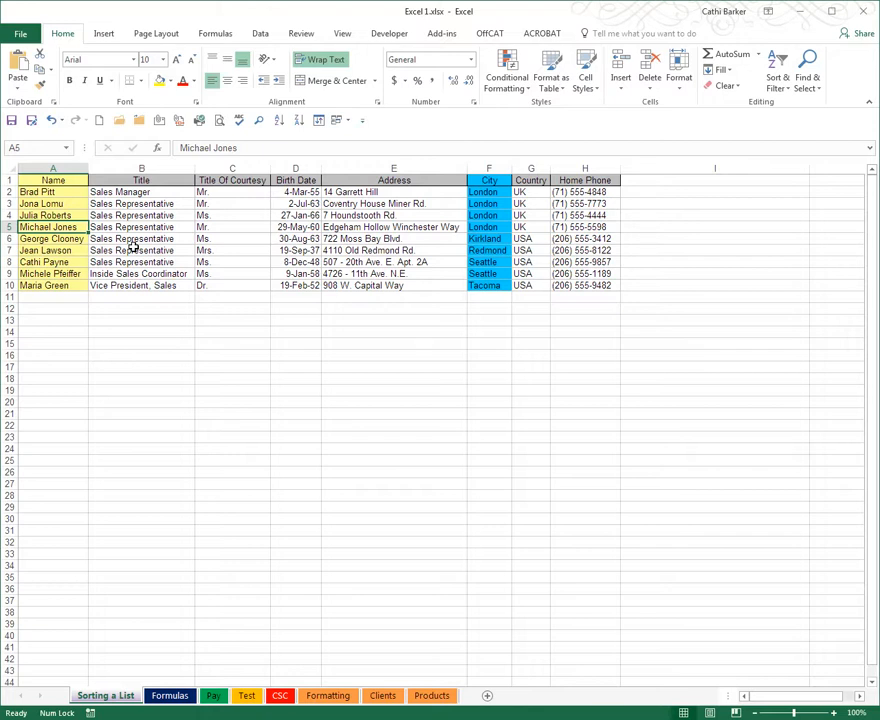
Step: Switch the Filter on the list's headings on and off several times, leaving it off
key("ctrl+shift+l")
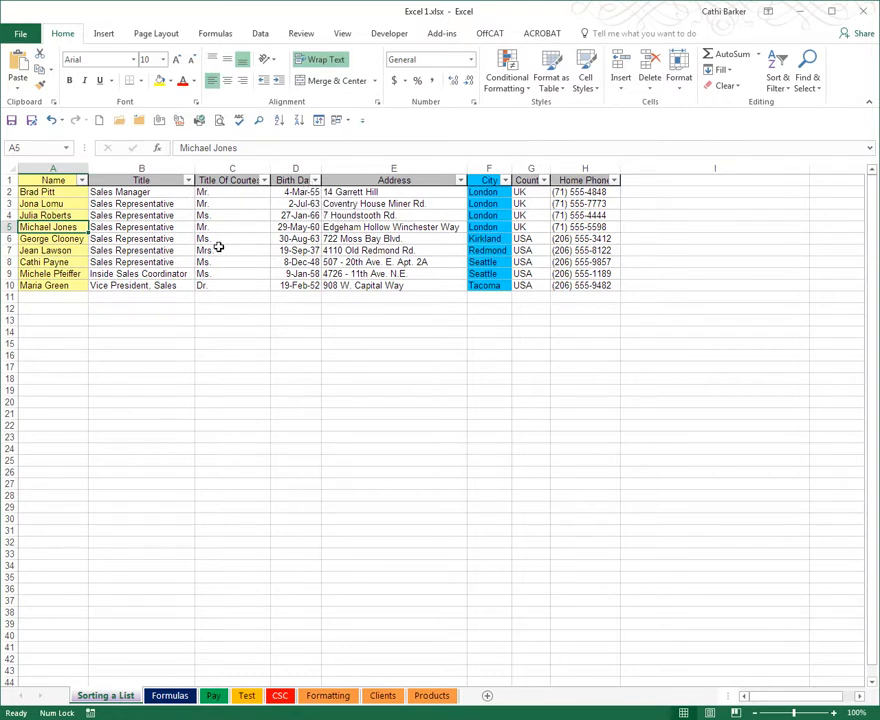
key("ctrl+shift+l")
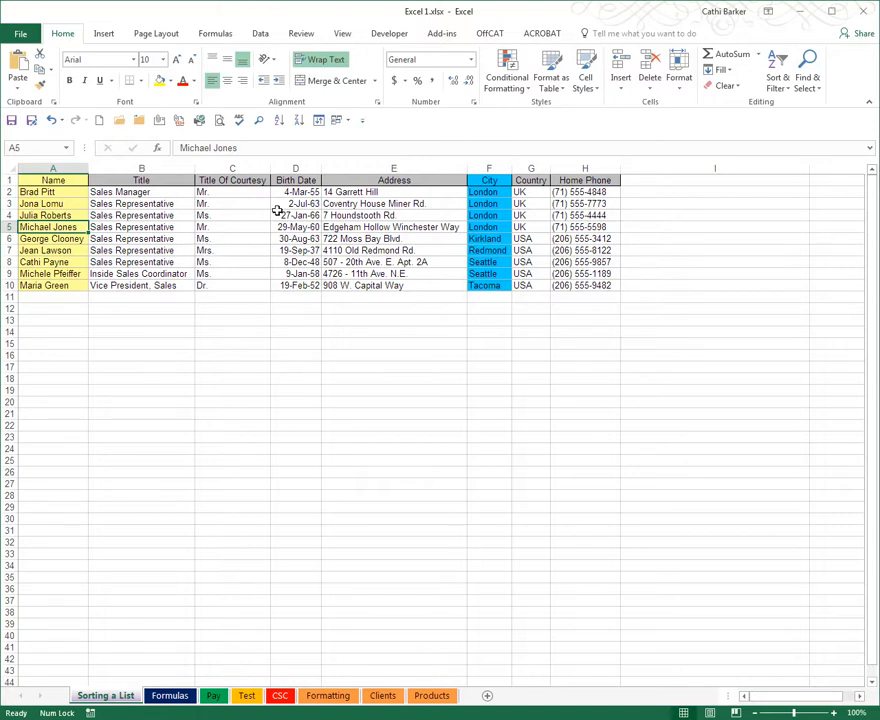
left_click(783, 88)
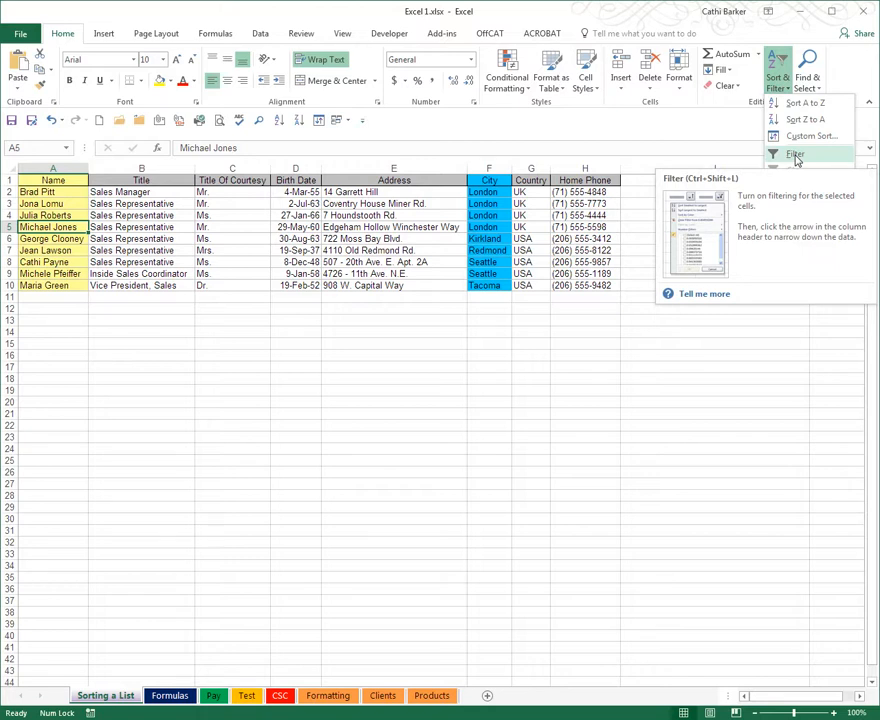
left_click(795, 155)
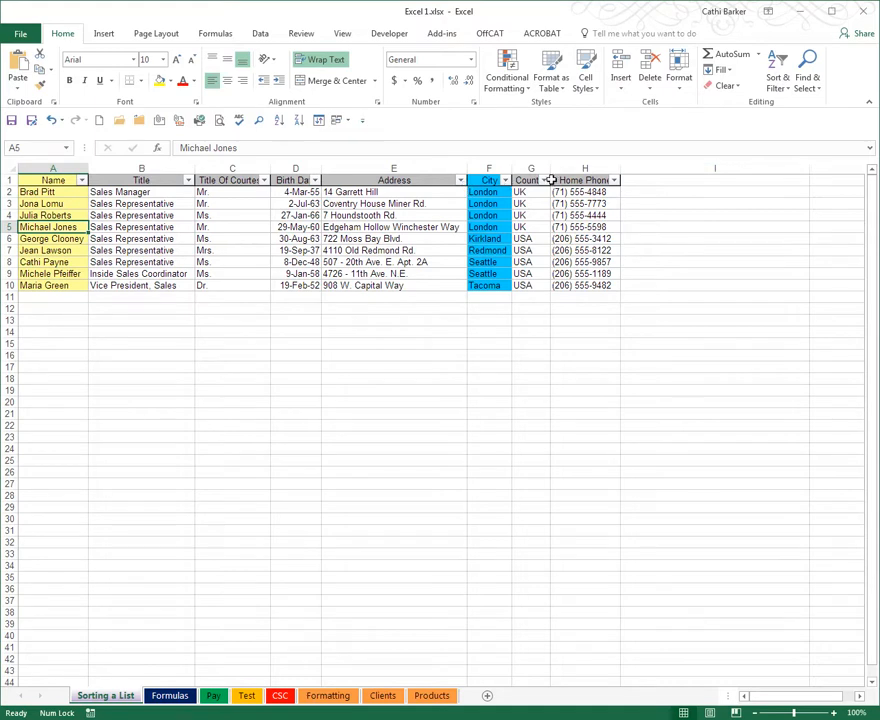
left_click(786, 89)
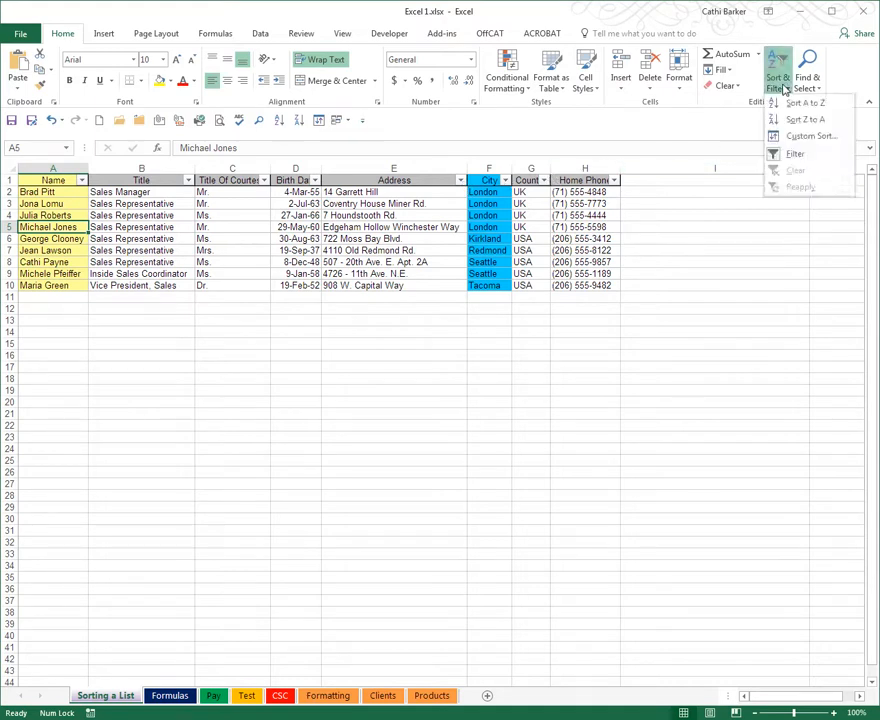
left_click(793, 156)
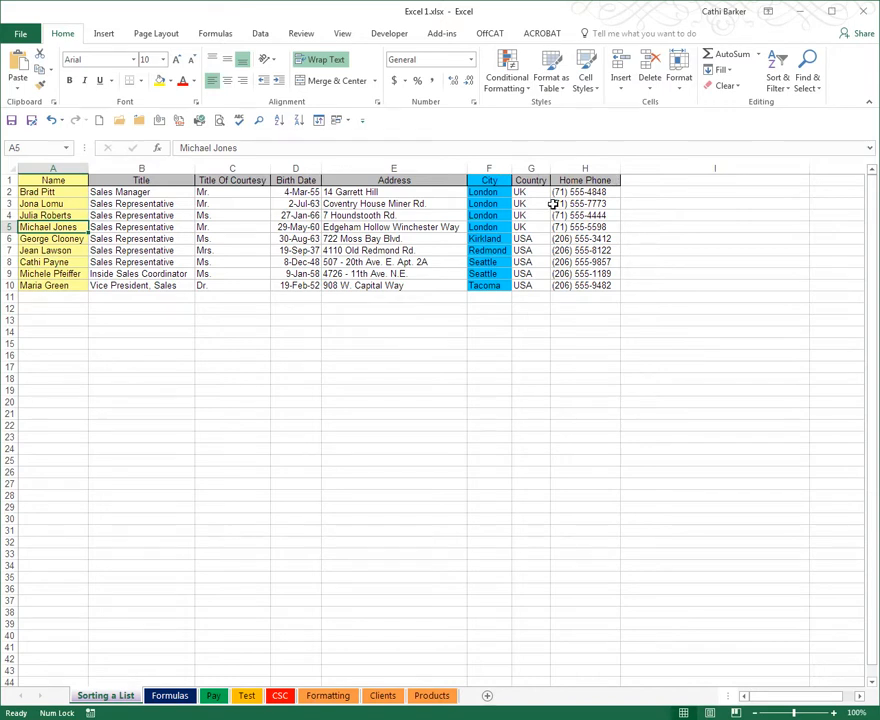
left_click(262, 34)
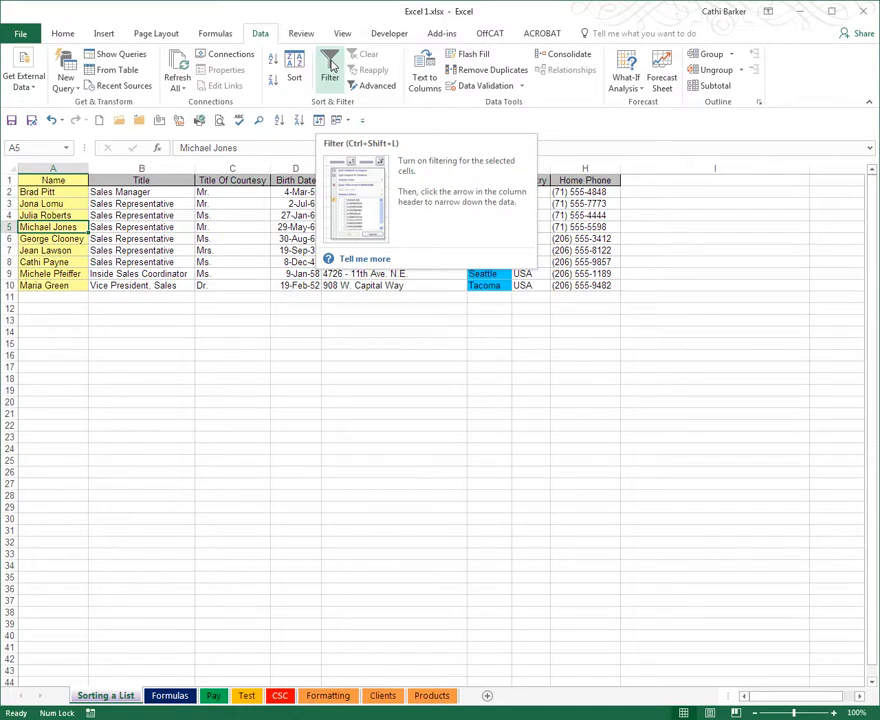
left_click(330, 68)
left_click(331, 66)
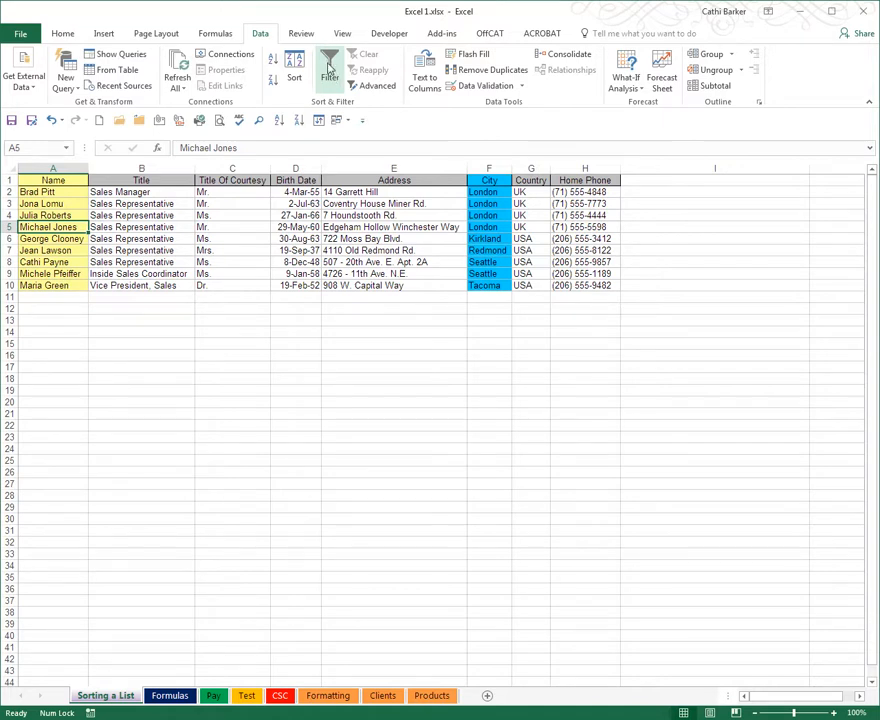
Step: Add the Filter command to the Quick Access Toolbar and remove it again
right_click(329, 67)
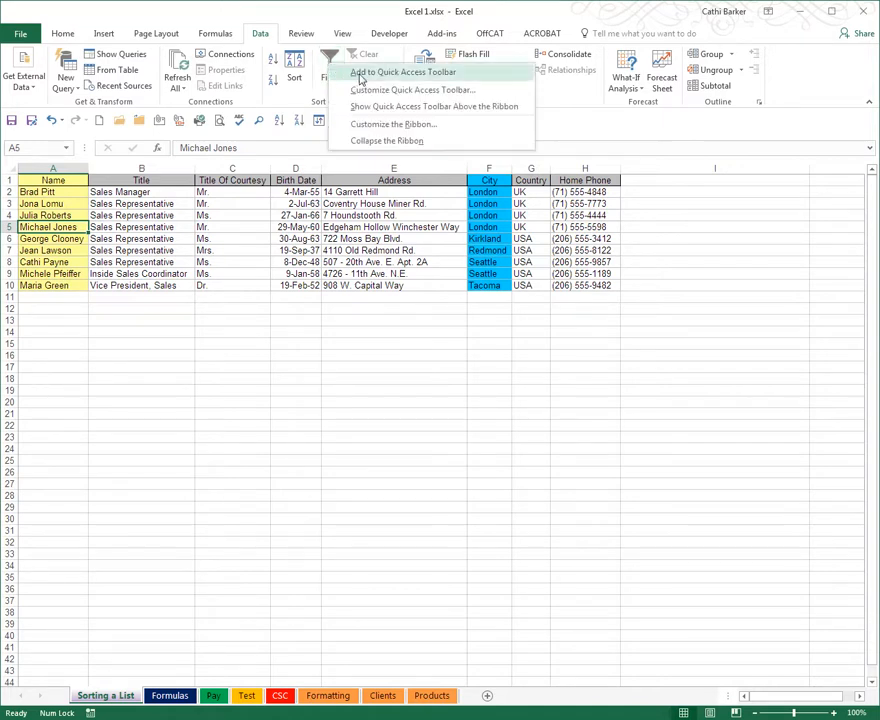
left_click(364, 74)
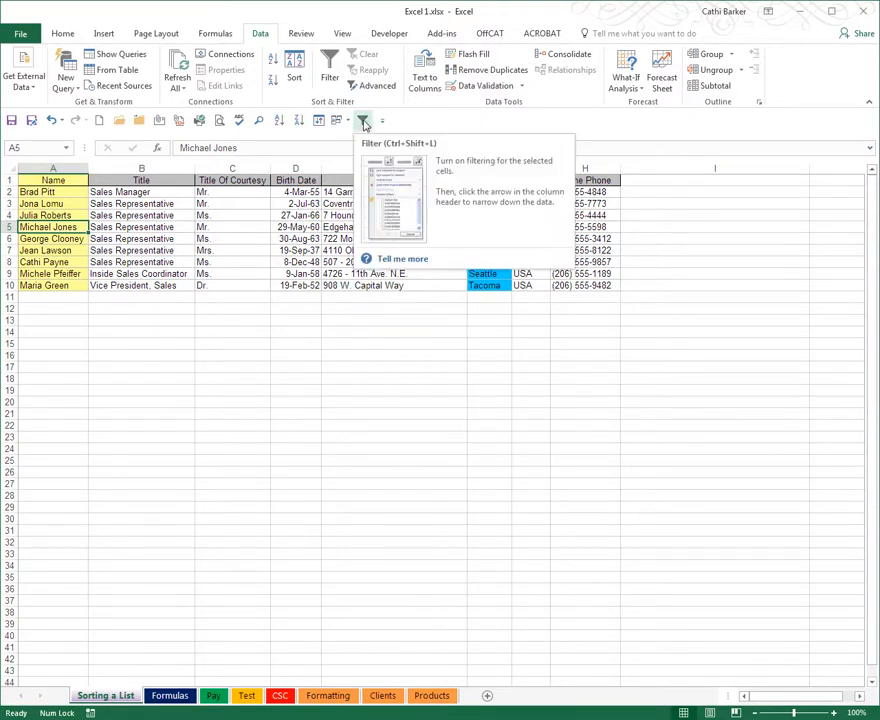
right_click(364, 122)
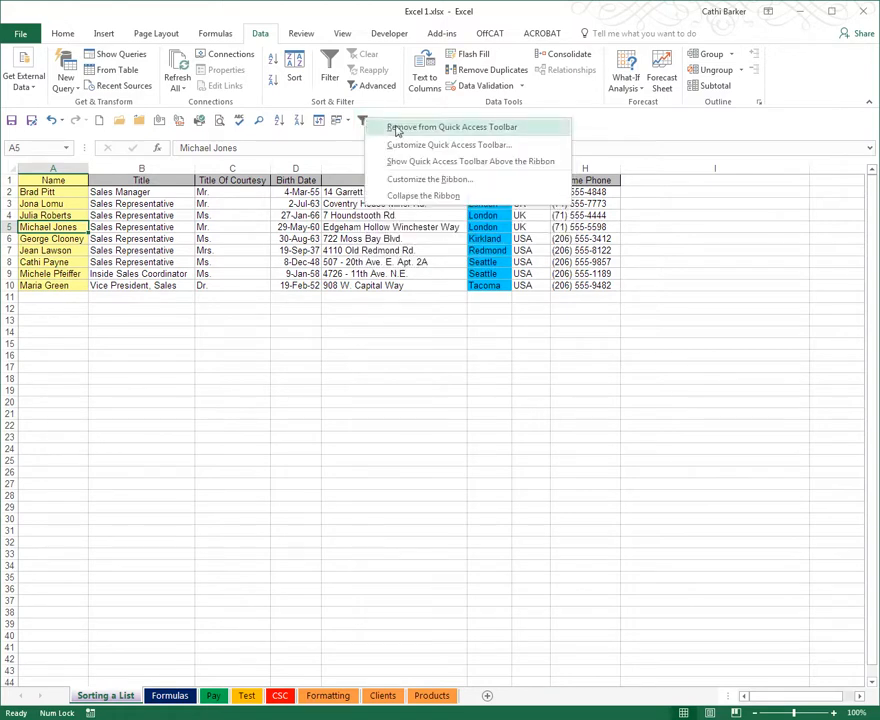
left_click(403, 128)
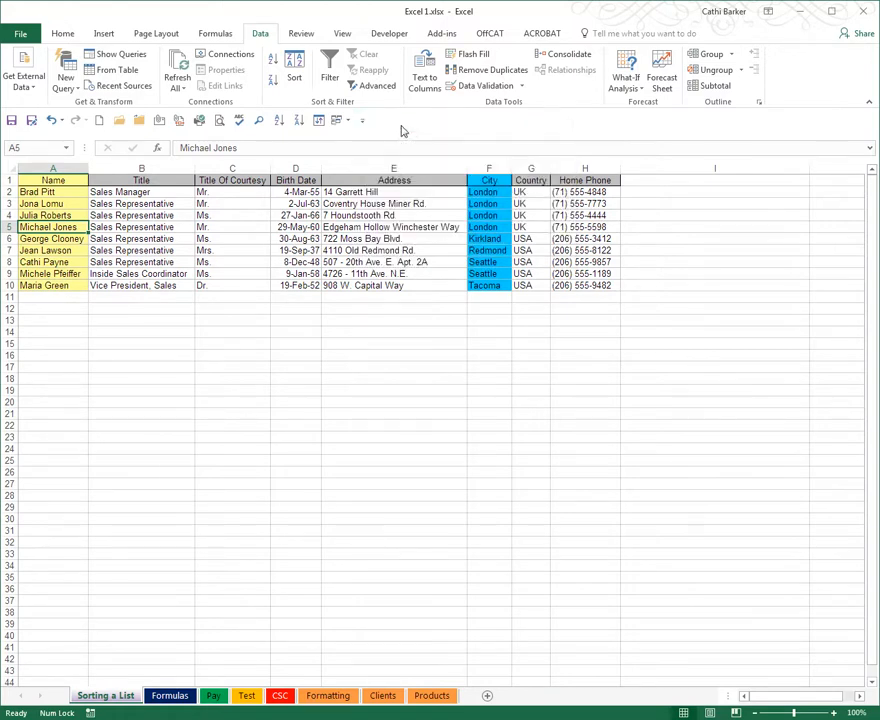
Step: Add the Filter and Clear filter commands to the Quick Access Toolbar
right_click(331, 73)
left_click(368, 75)
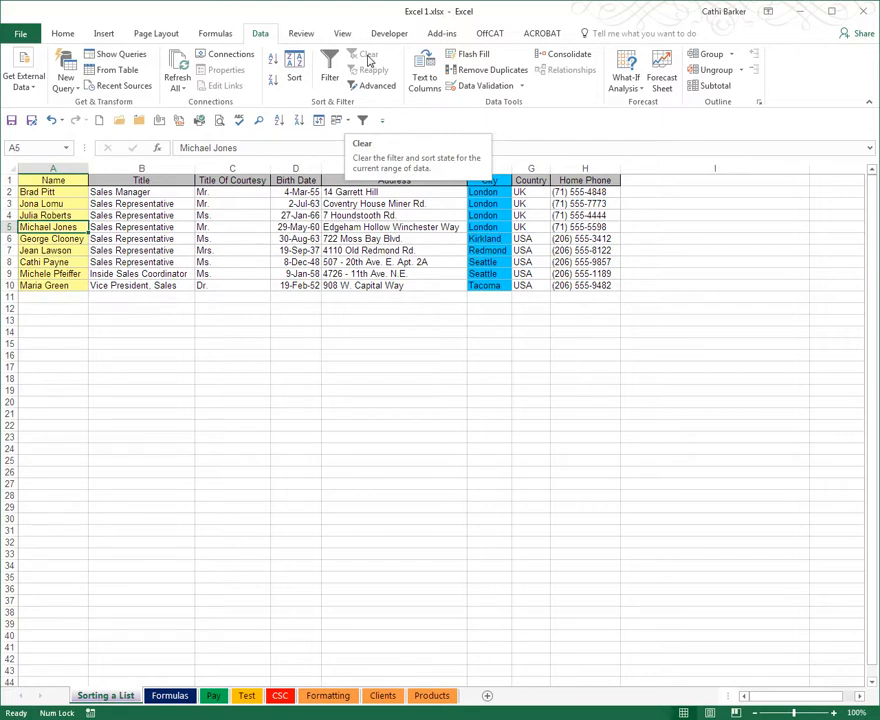
right_click(369, 60)
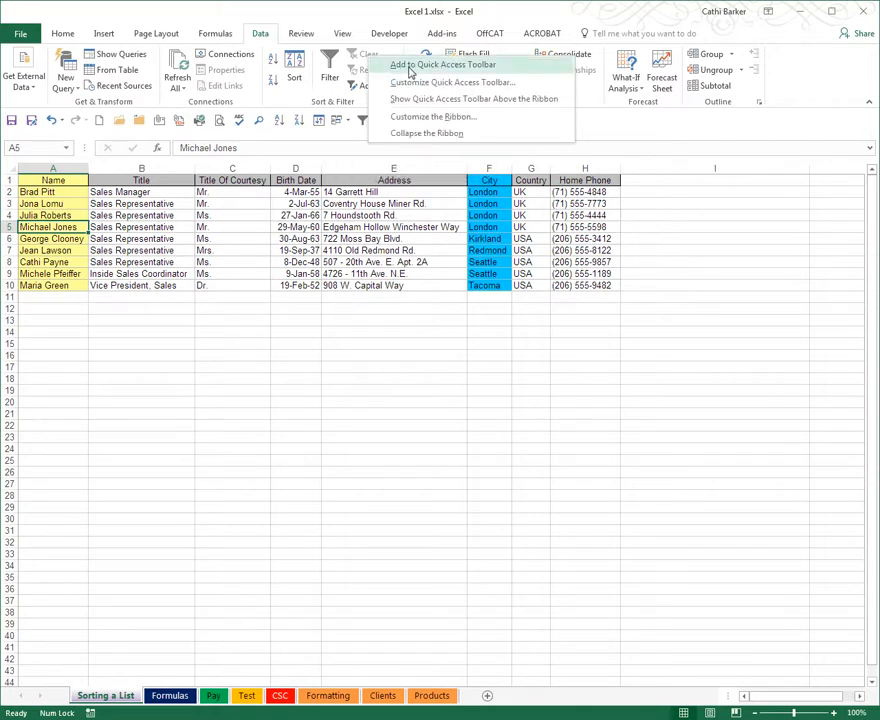
left_click(409, 67)
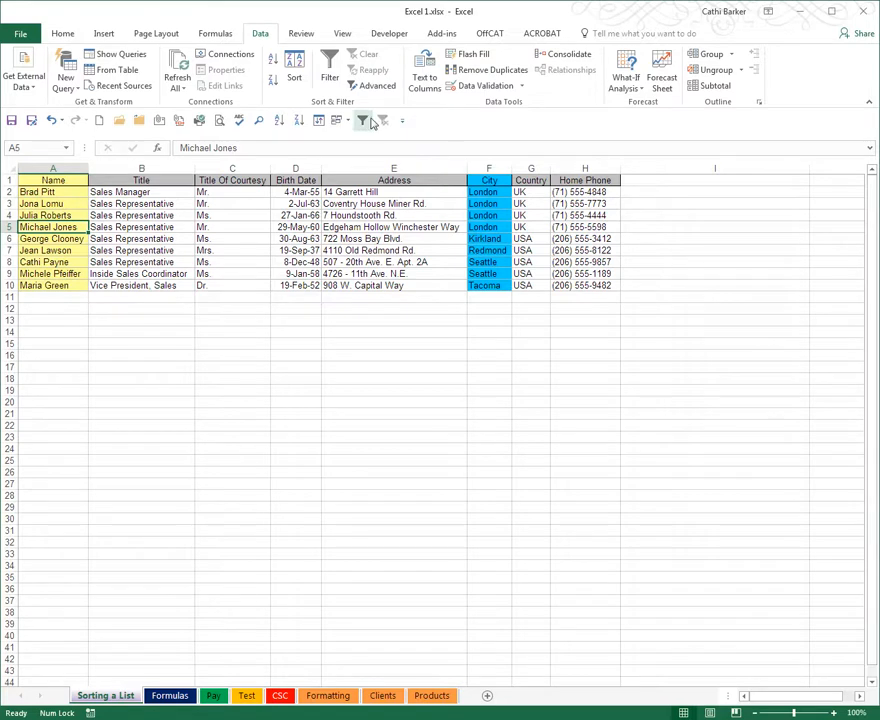
Step: Turn on filtering for the list and show only the records whose Country is USA
left_click(65, 36)
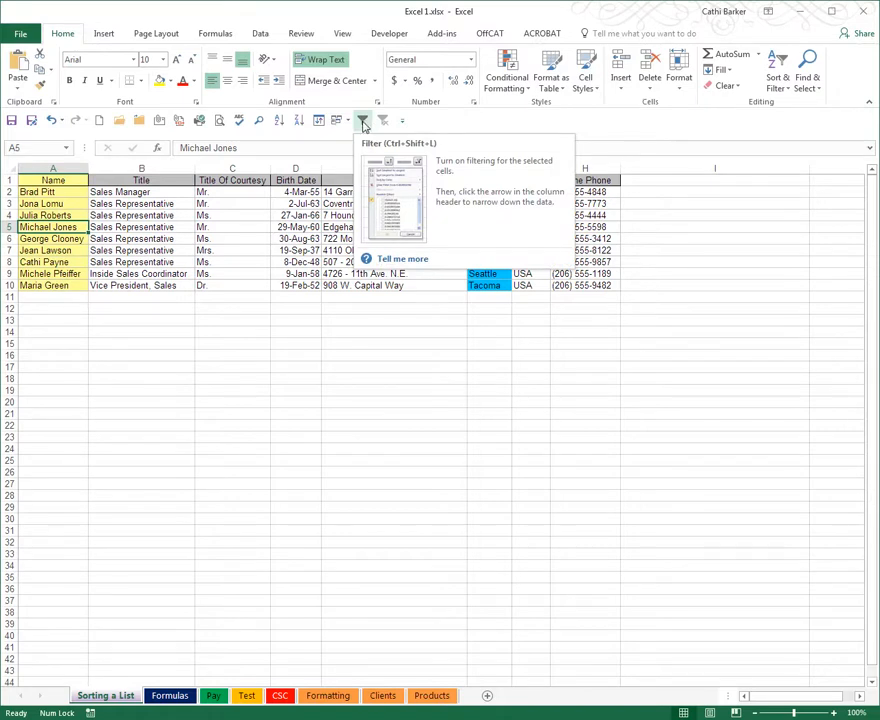
left_click(364, 122)
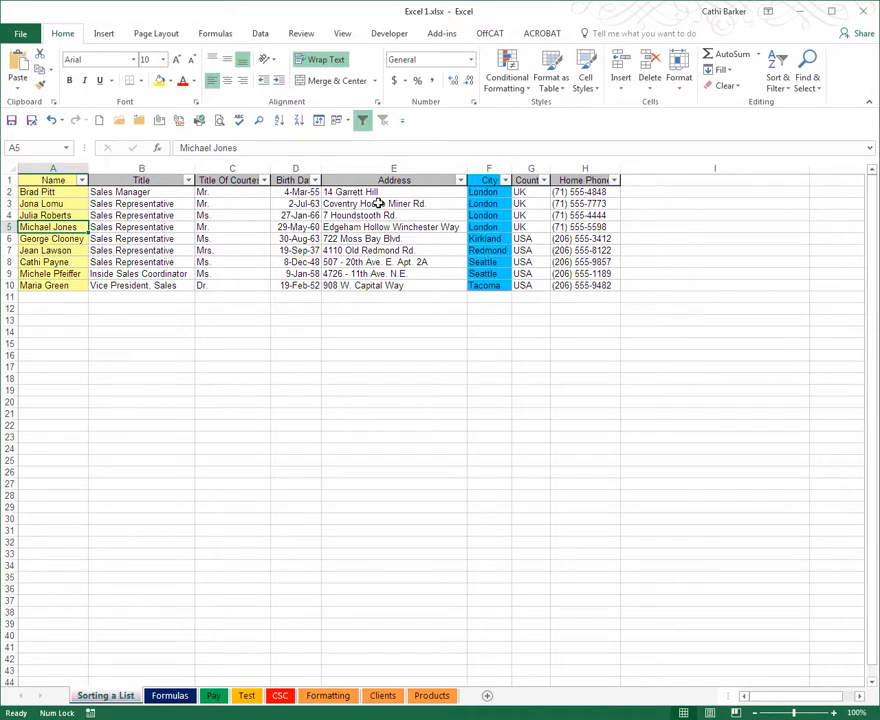
left_click(544, 181)
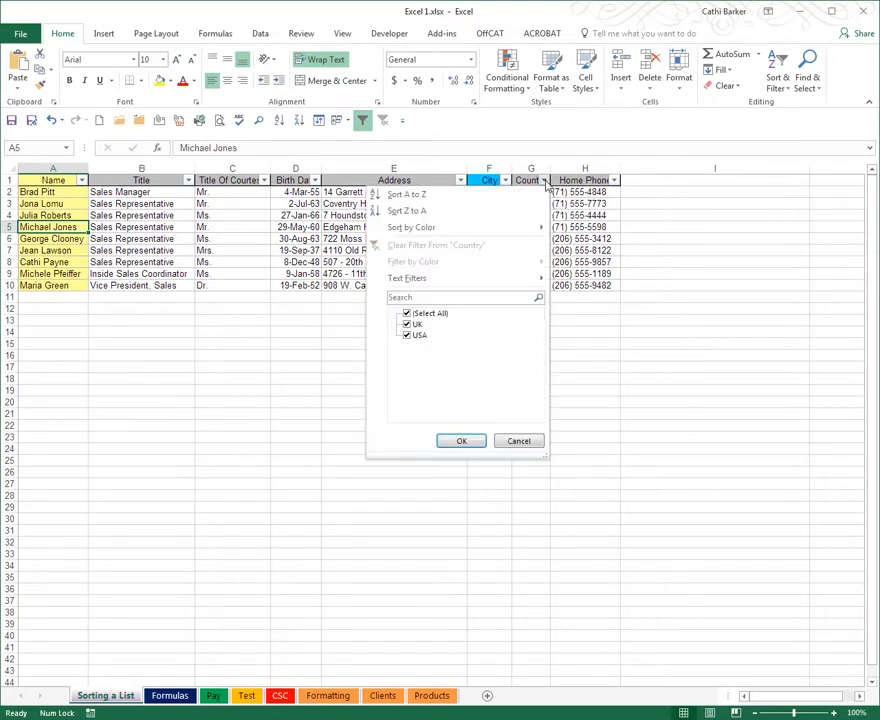
left_click(408, 314)
left_click(407, 335)
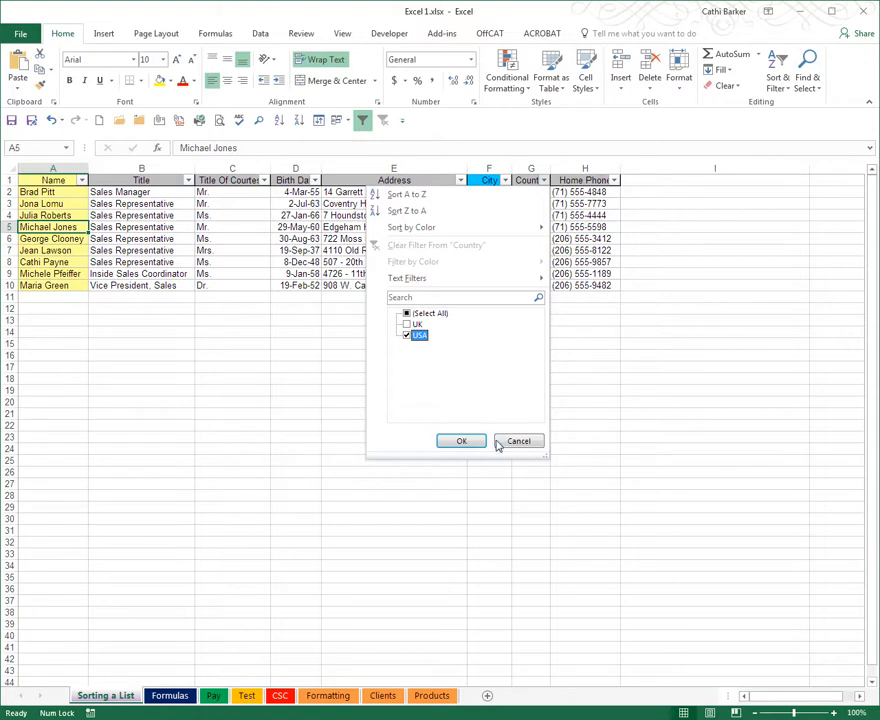
left_click(462, 441)
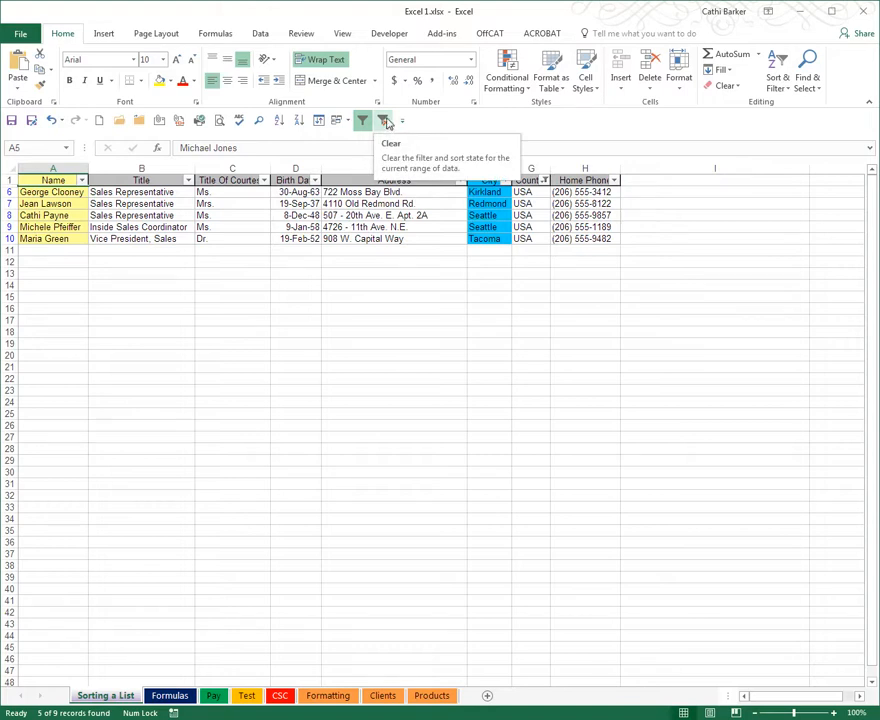
Step: Clear the Country filter and show only the records whose City is London or Seattle
left_click(386, 121)
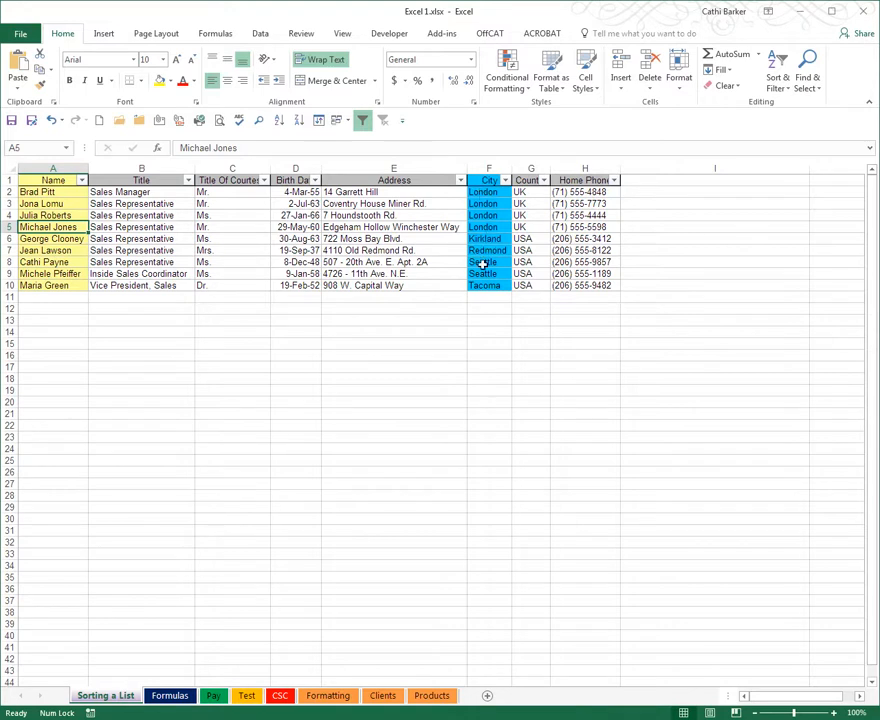
left_click(506, 181)
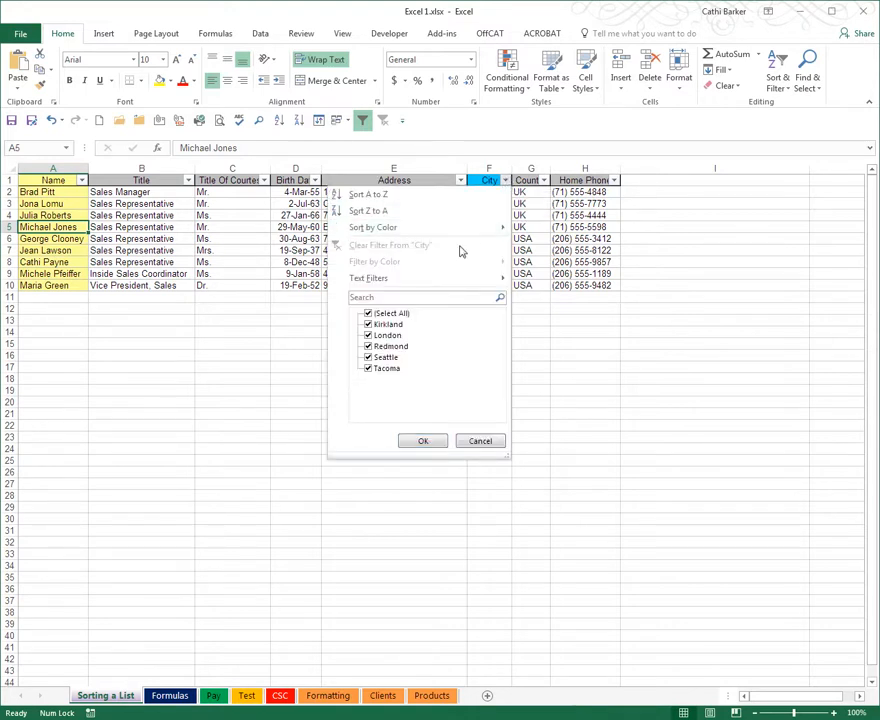
left_click(378, 313)
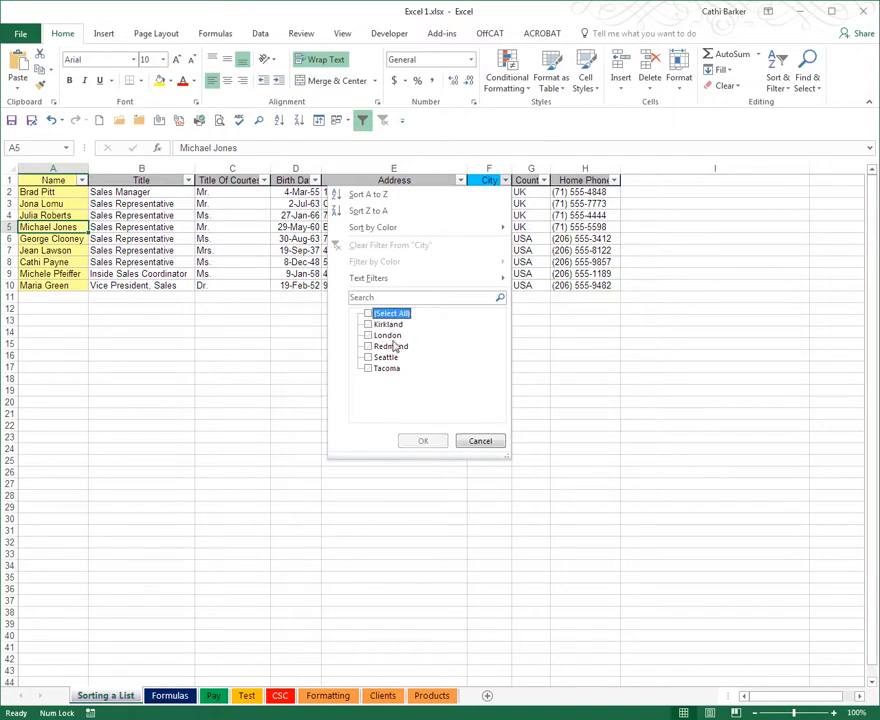
left_click(378, 335)
left_click(382, 357)
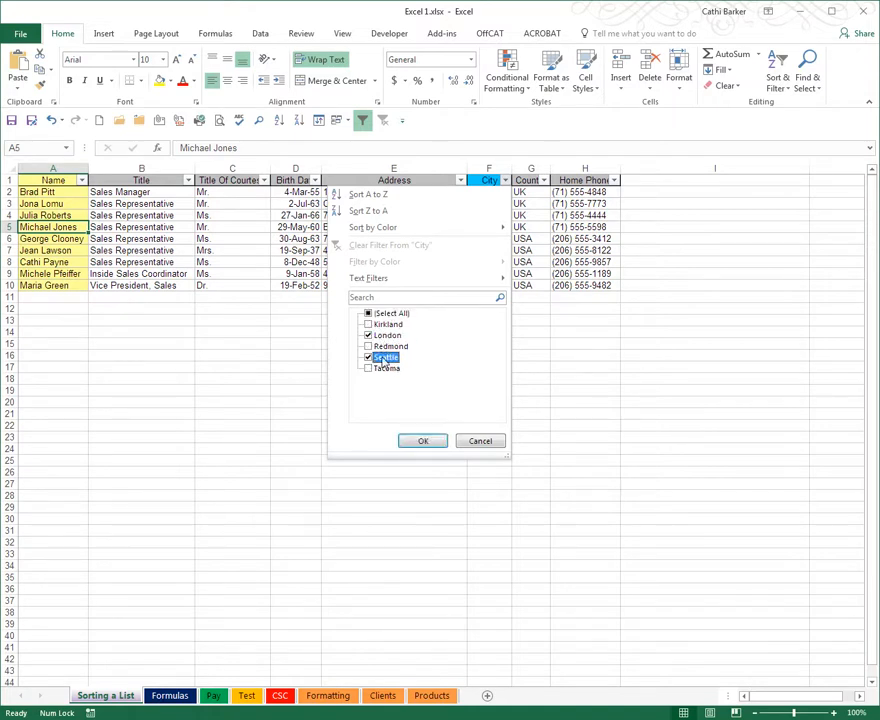
left_click(426, 441)
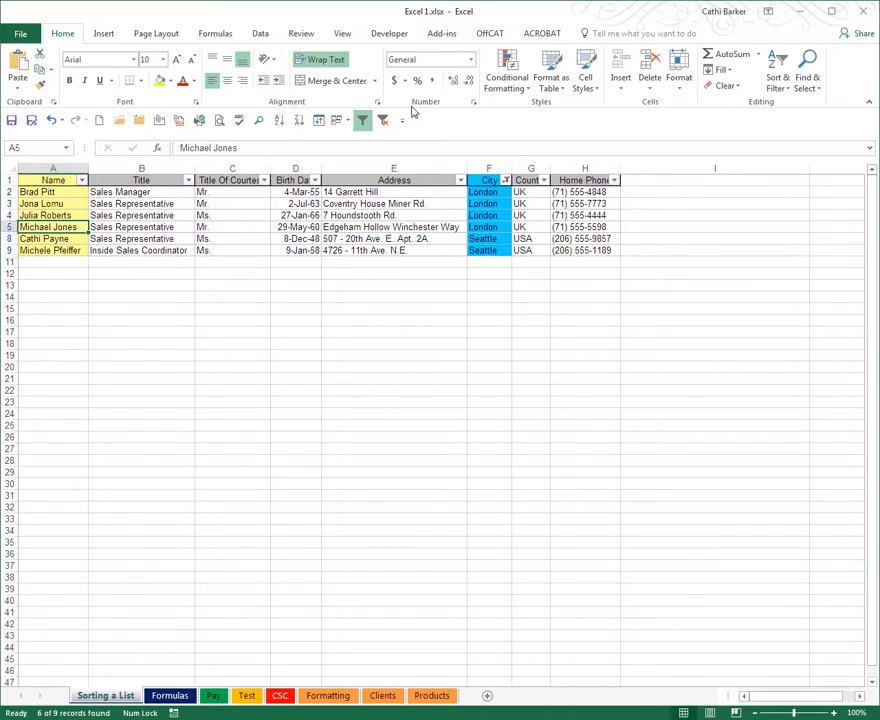
Step: Clear the City filter and show only the records whose Title is Sales Manager
left_click(384, 122)
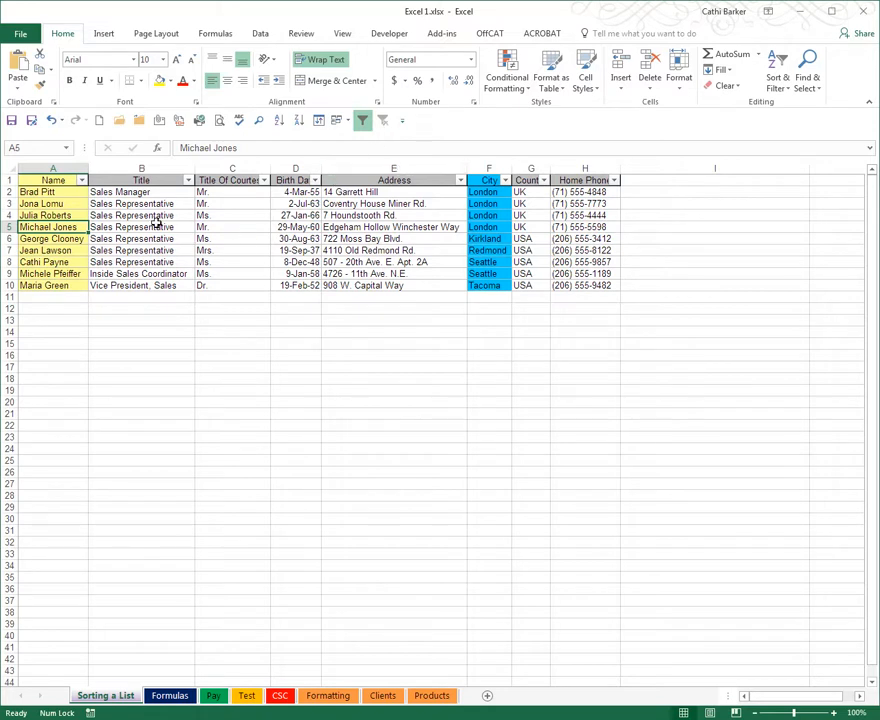
left_click(188, 181)
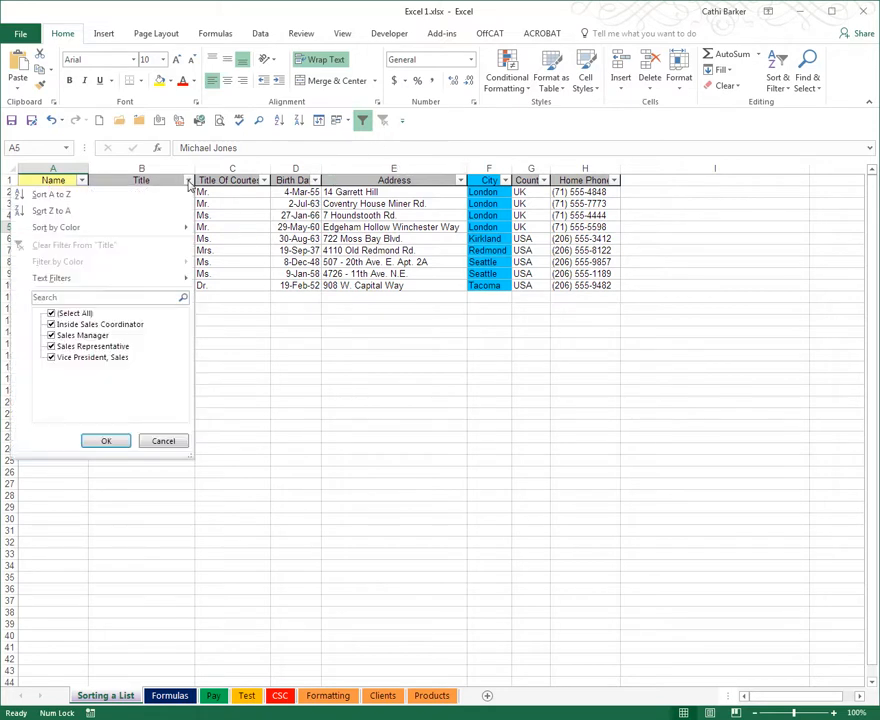
left_click(52, 313)
left_click(52, 335)
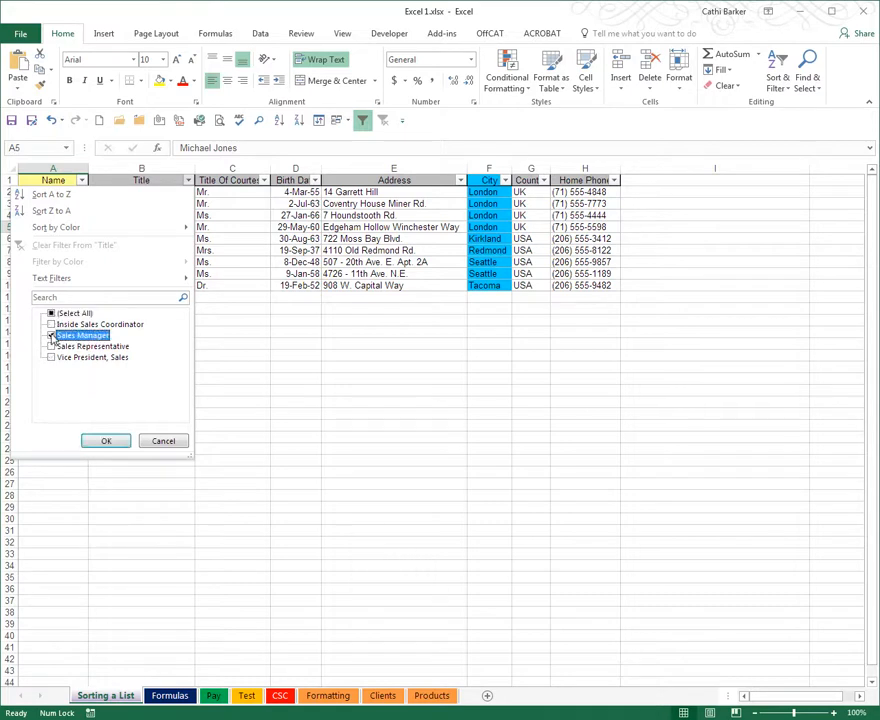
left_click(108, 441)
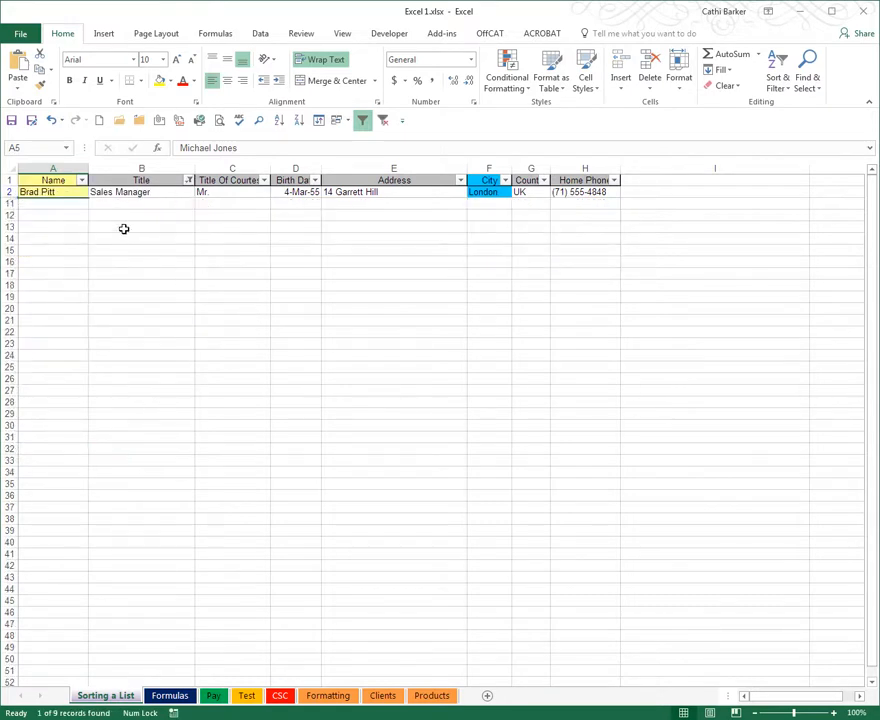
Step: Clear the Title filter and show only the records whose Title is Sales Representative
left_click(385, 121)
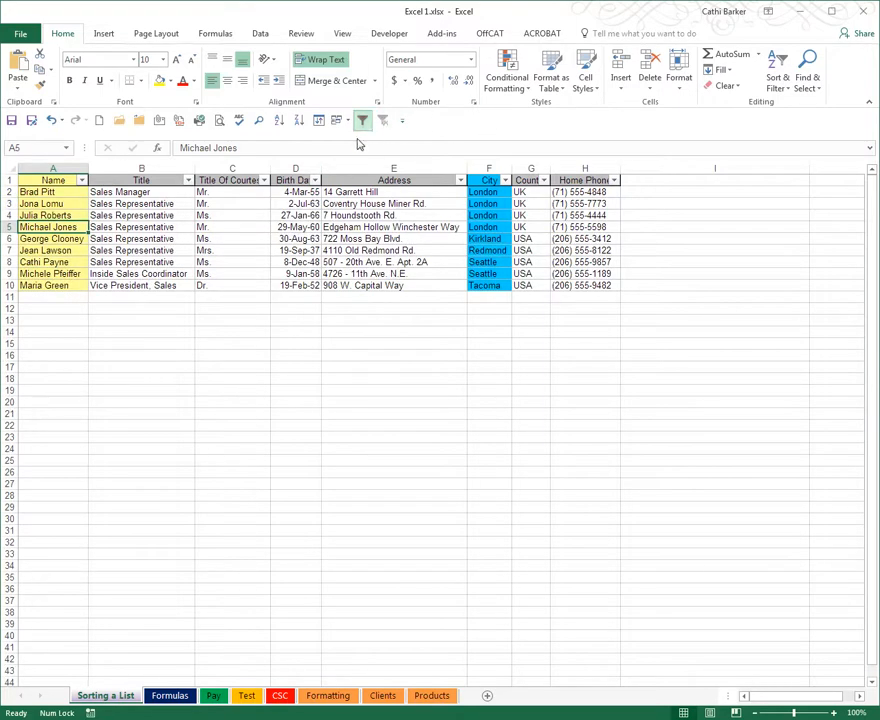
left_click(188, 181)
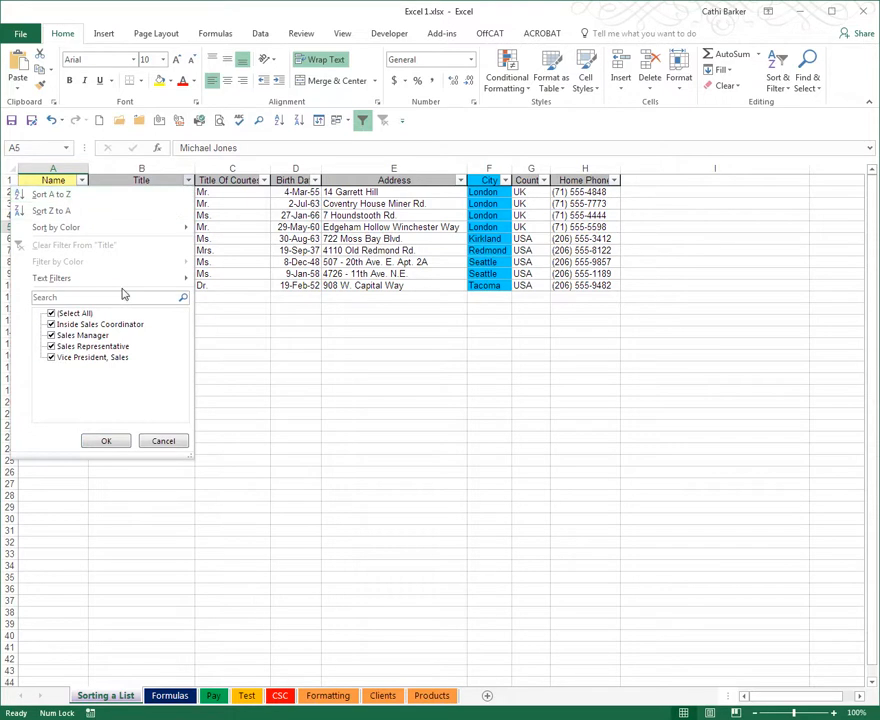
left_click(51, 313)
left_click(52, 347)
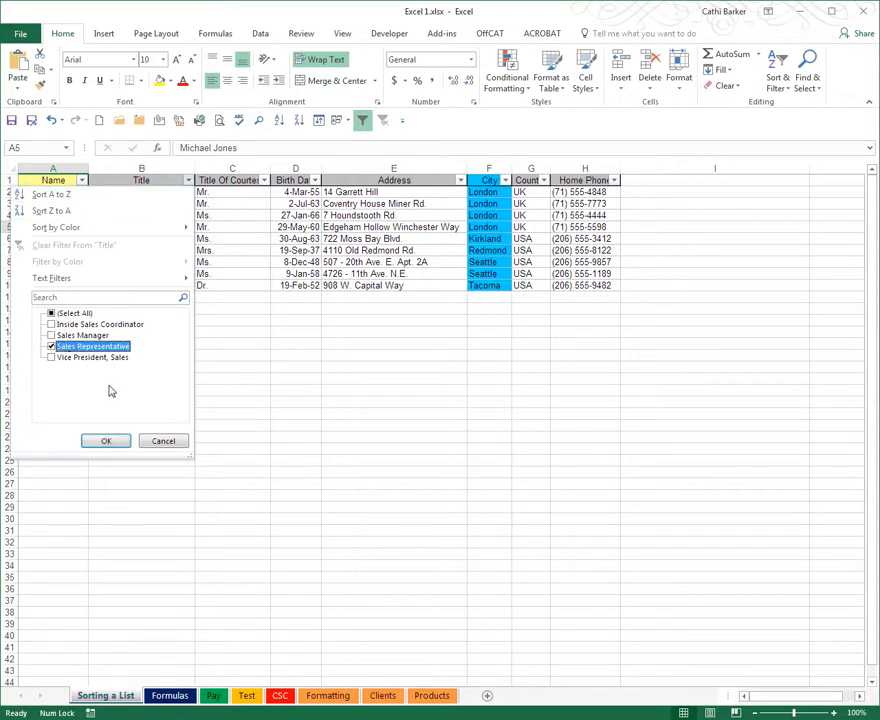
left_click(106, 441)
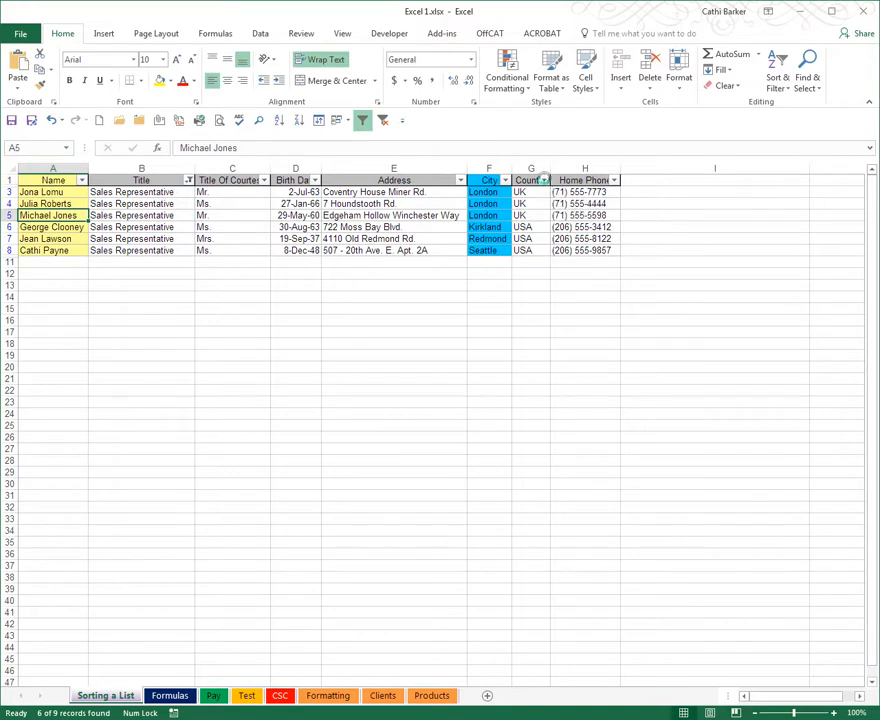
Step: Narrow the filtered sales representatives to those whose Country is UK
left_click(545, 181)
left_click(414, 314)
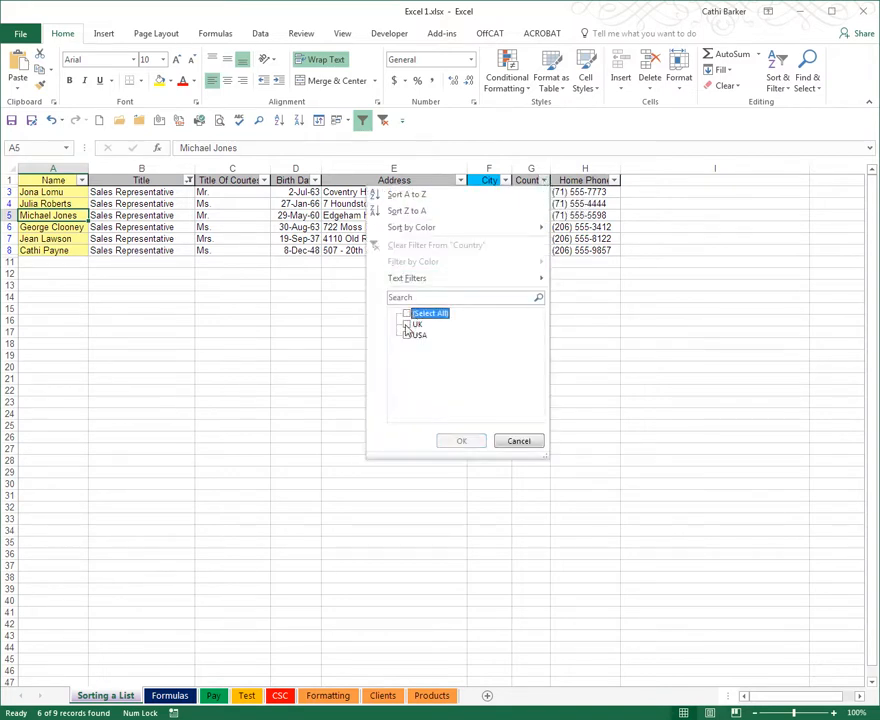
left_click(407, 324)
left_click(460, 442)
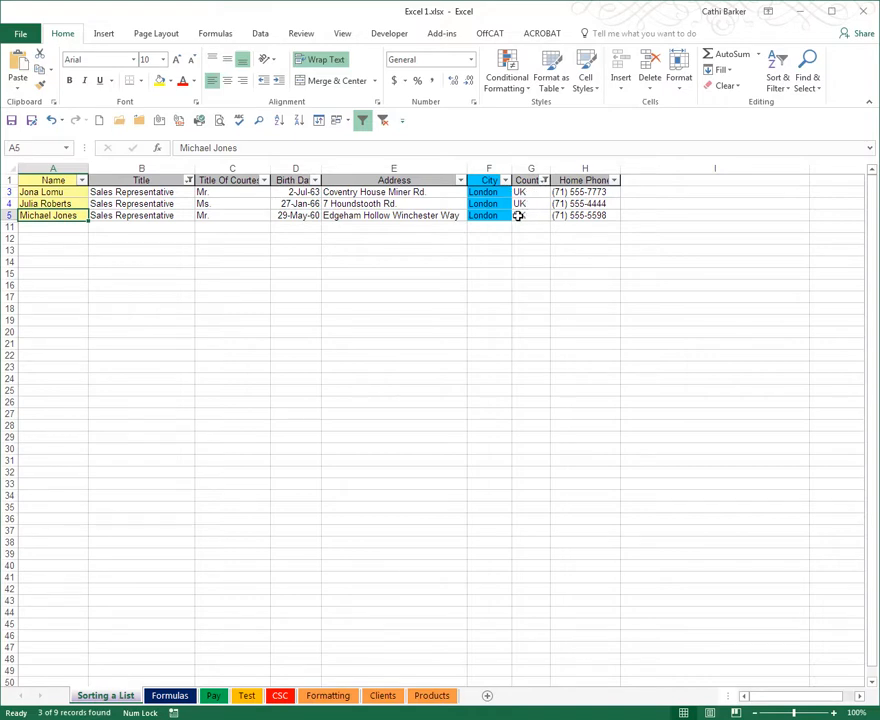
Step: Clear the staff list's filters and turn on filtering for the list on the Products sheet
left_click(385, 122)
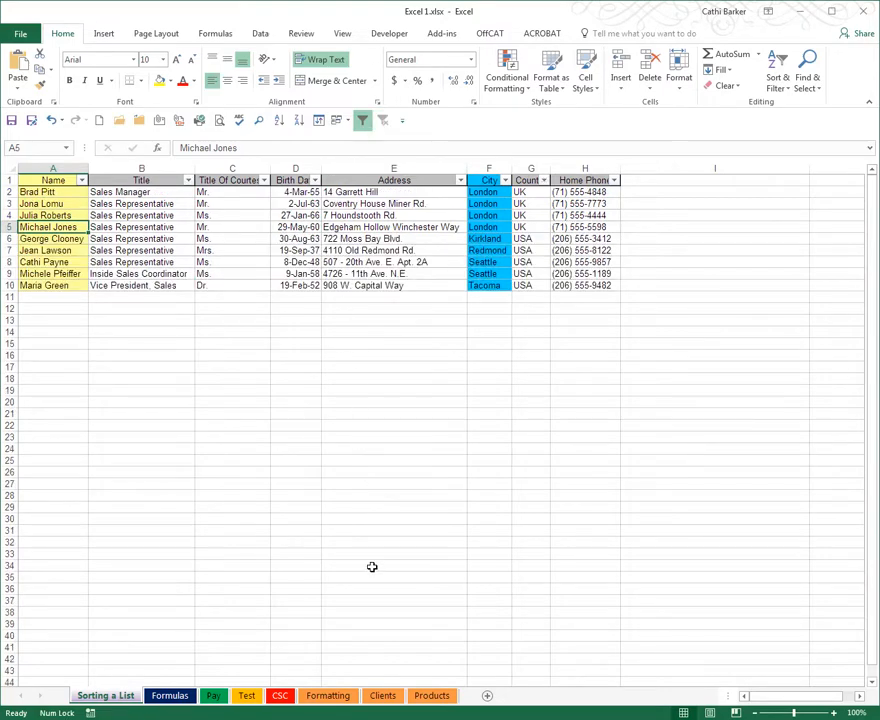
left_click(429, 696)
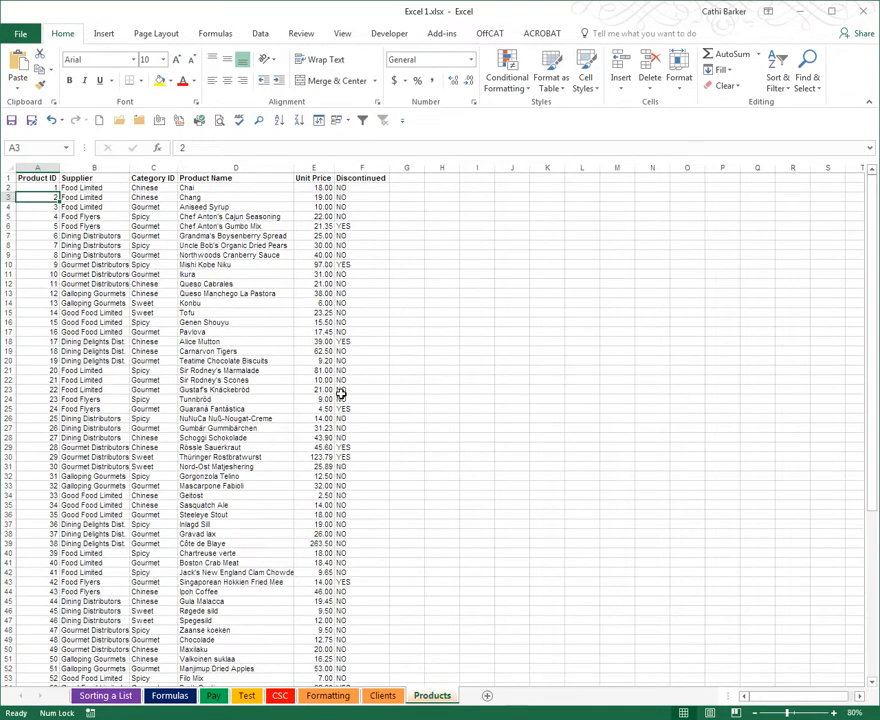
left_click(364, 121)
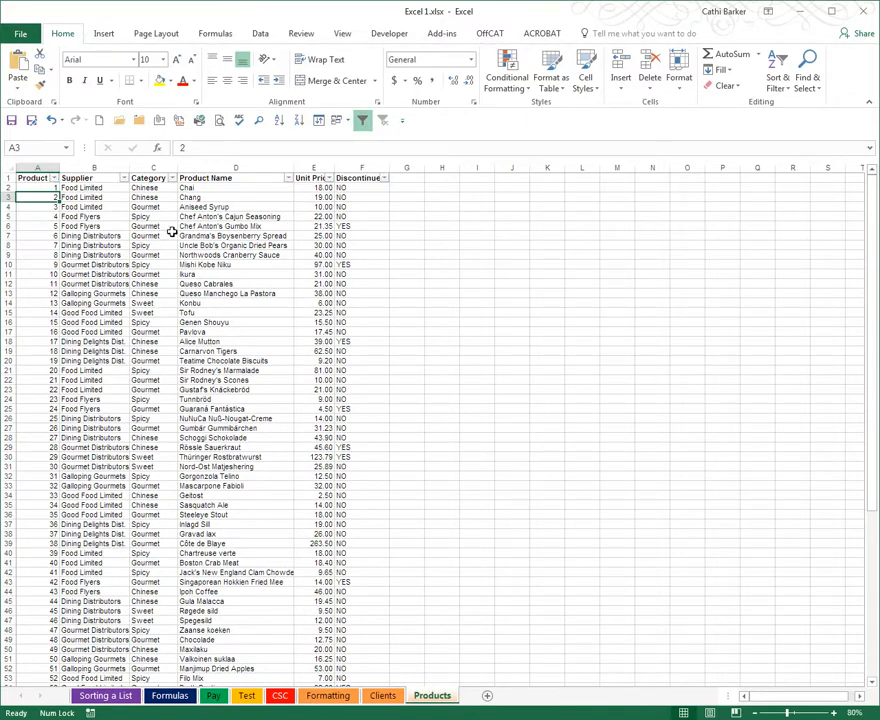
Step: Show only the products whose Supplier is Galloping Gourmets or Gourmet Distributors
left_click(124, 178)
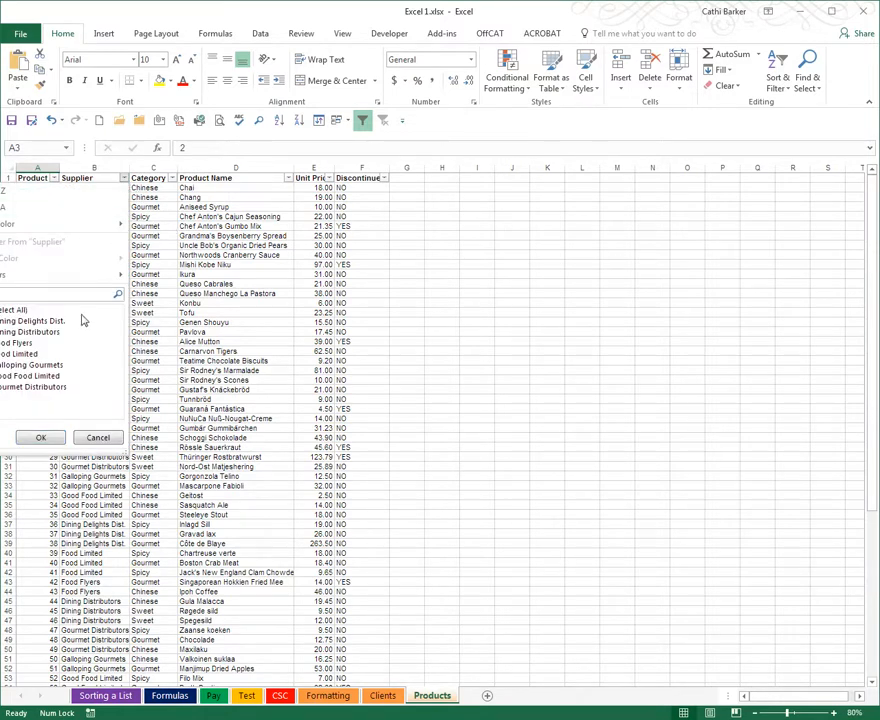
left_click(171, 328)
left_click_drag(166, 13, 231, 14)
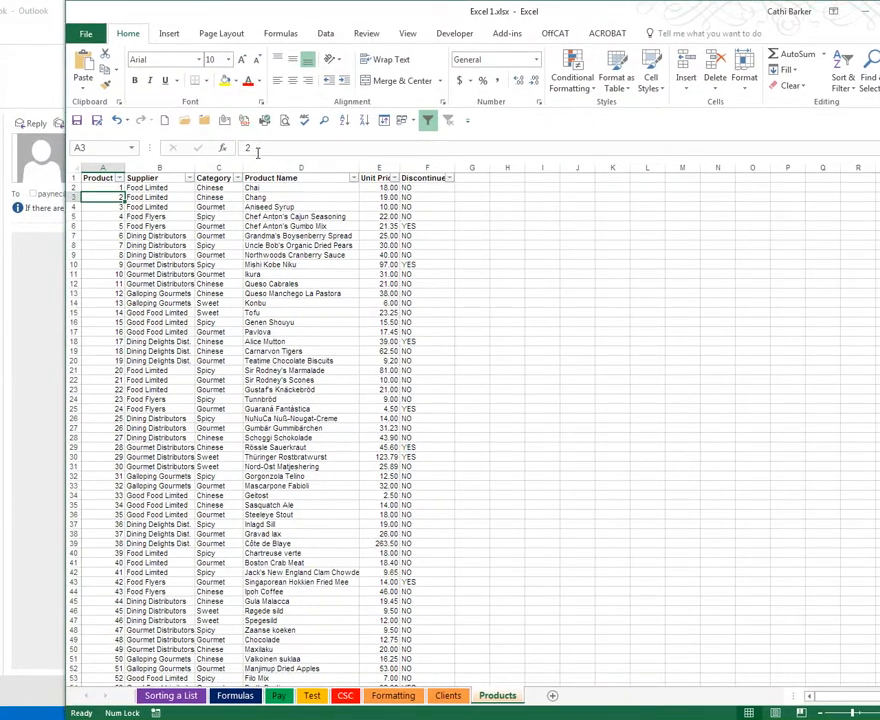
left_click(188, 178)
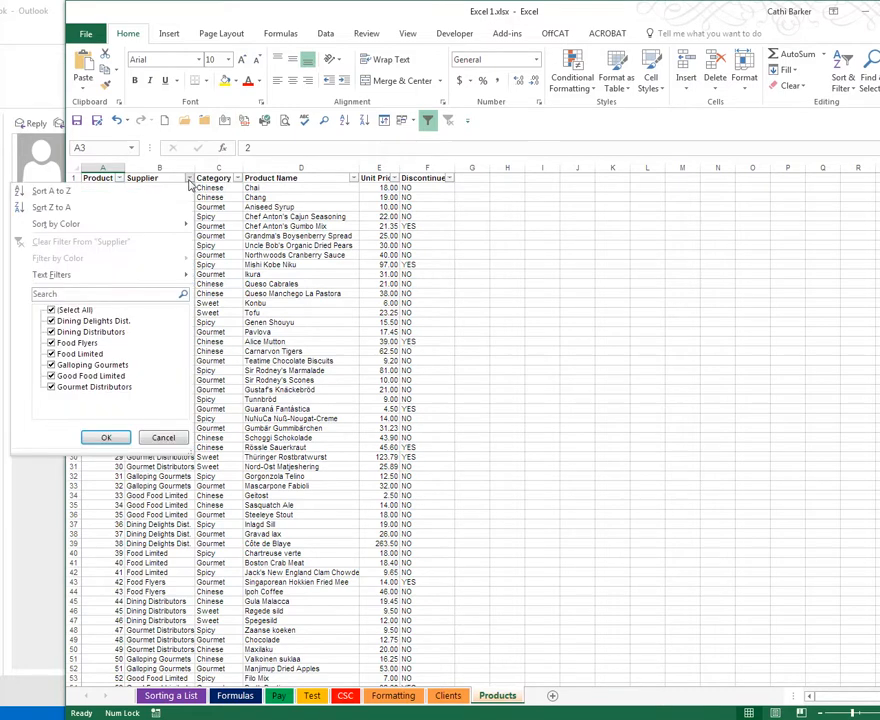
left_click(51, 311)
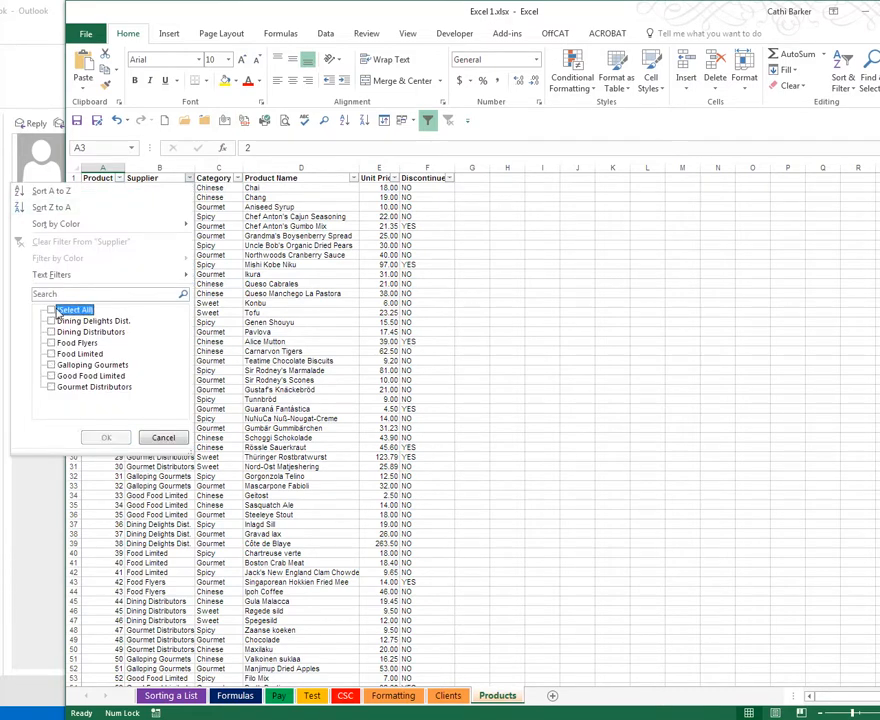
left_click(51, 366)
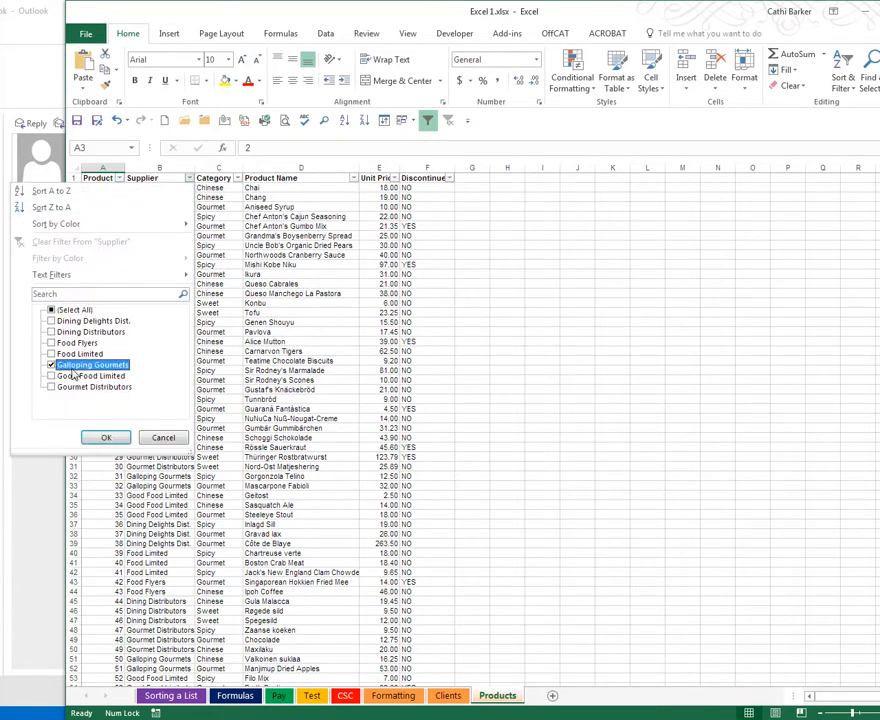
left_click(52, 388)
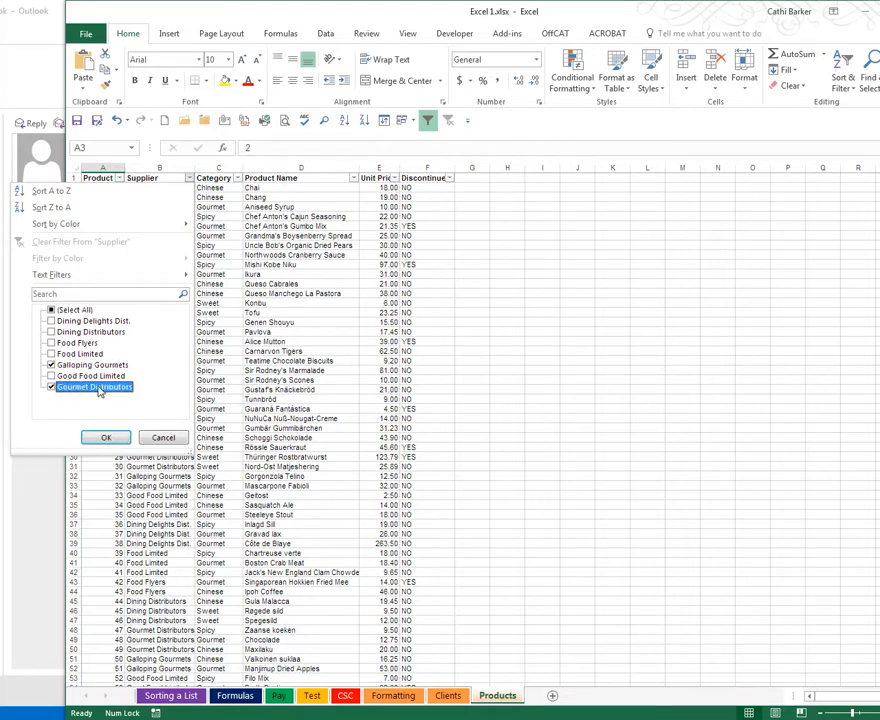
left_click(109, 440)
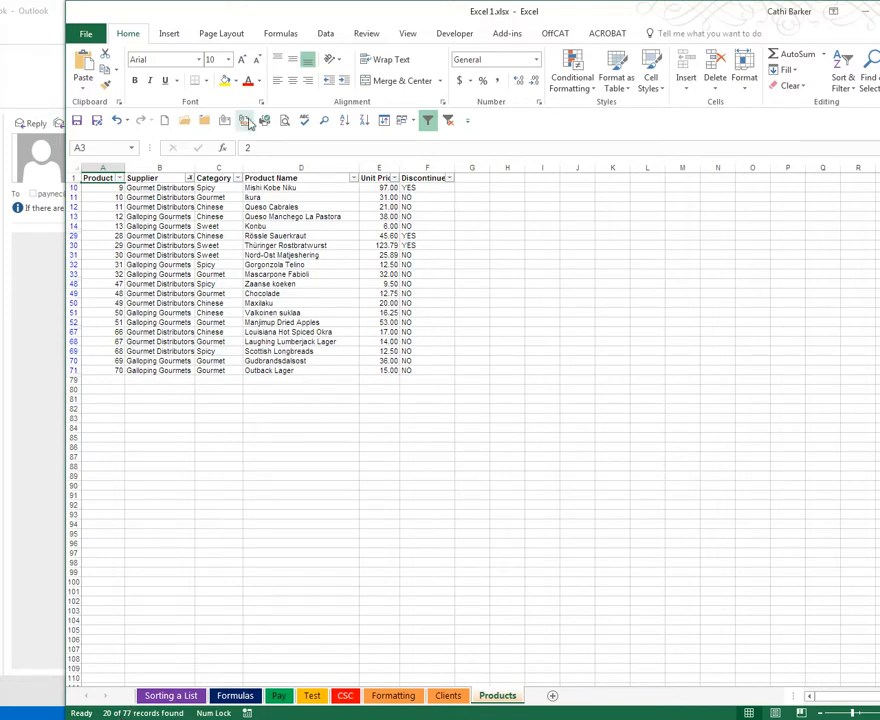
double_click(238, 14)
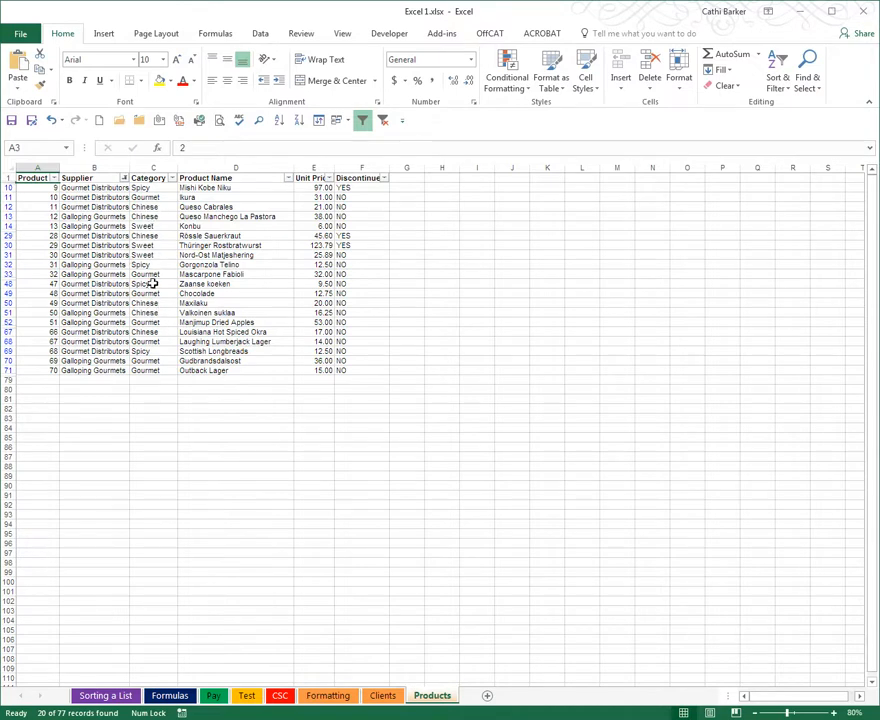
Step: Narrow the filtered products to those whose Category ID is Gourmet
left_click(172, 180)
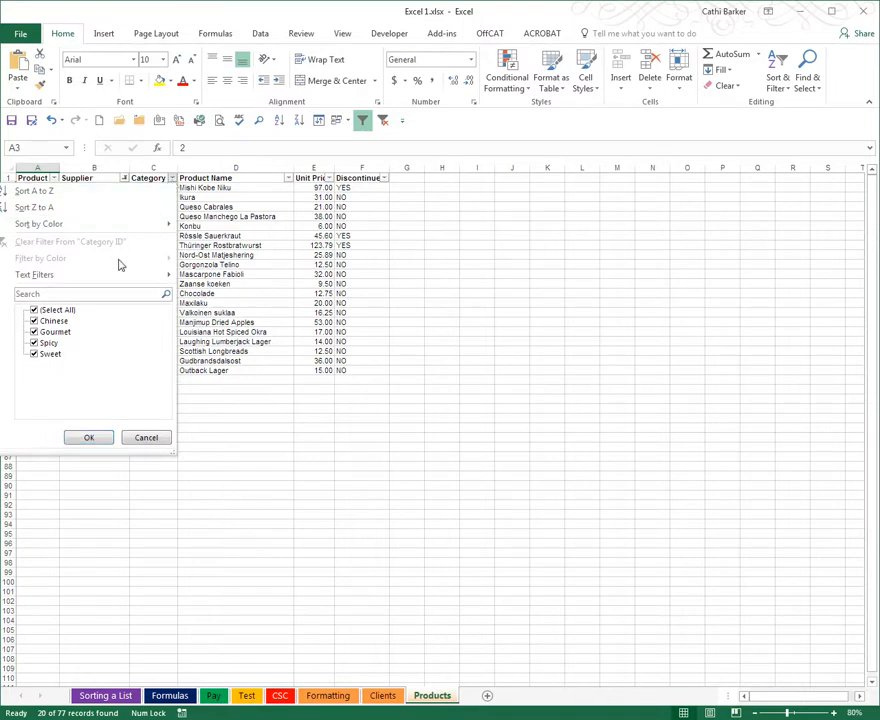
left_click(36, 311)
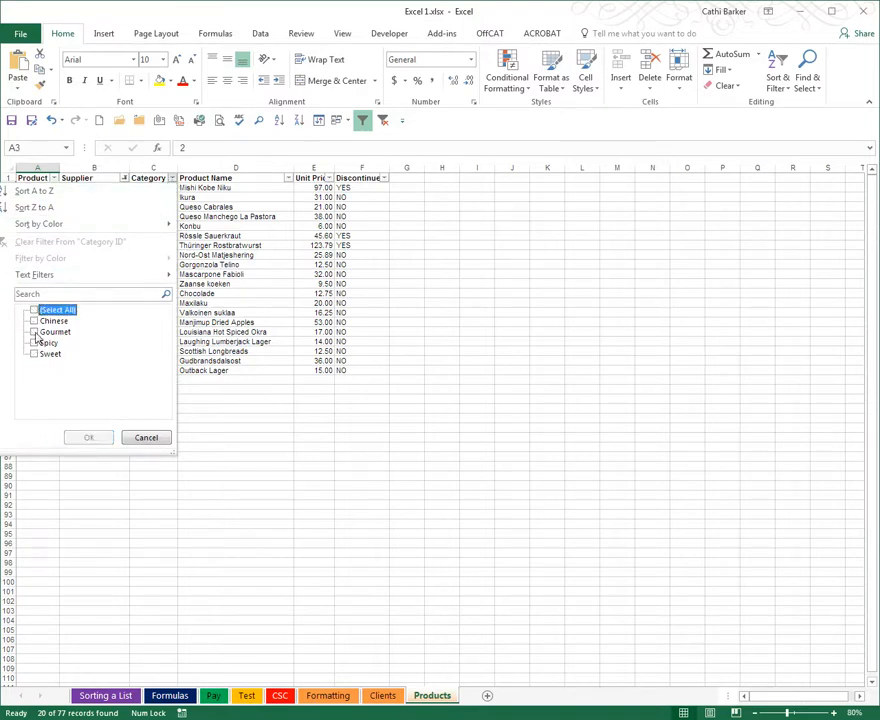
left_click(34, 332)
left_click(100, 442)
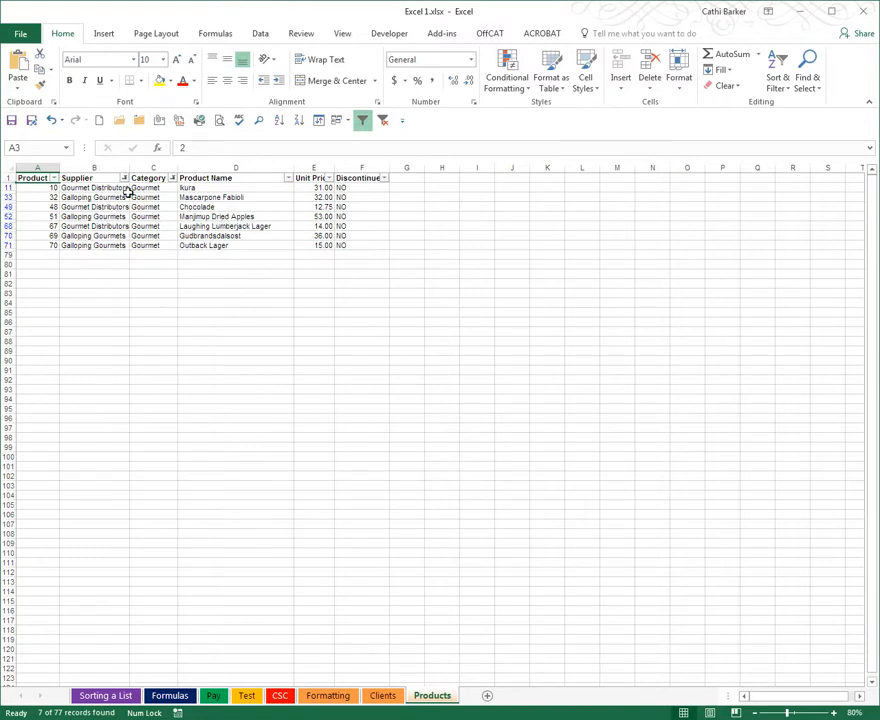
Step: Sort the filtered products by Supplier and then by Product Name, both A to Z
left_click(320, 121)
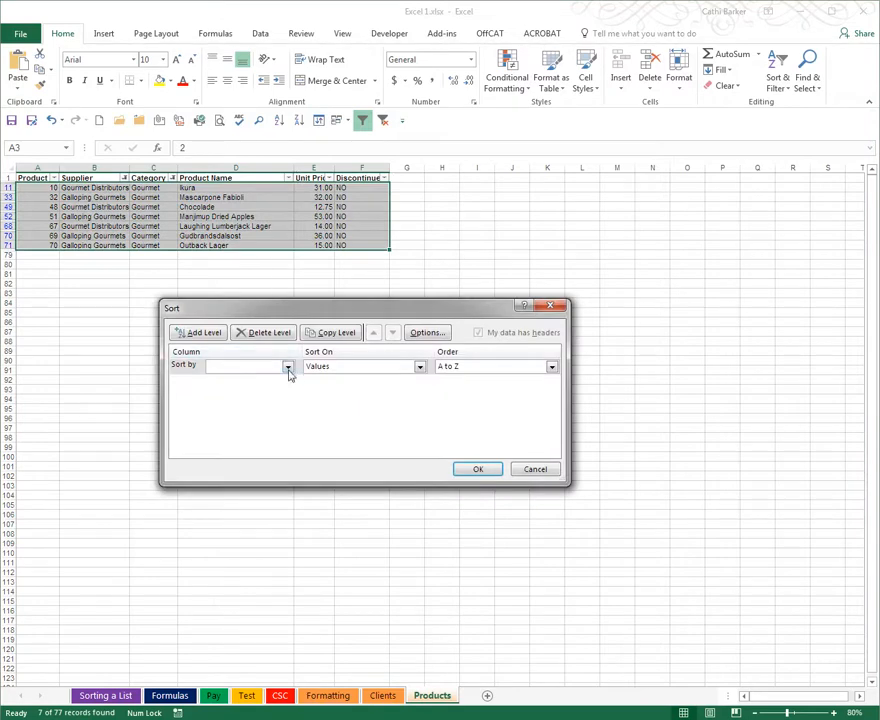
left_click(288, 369)
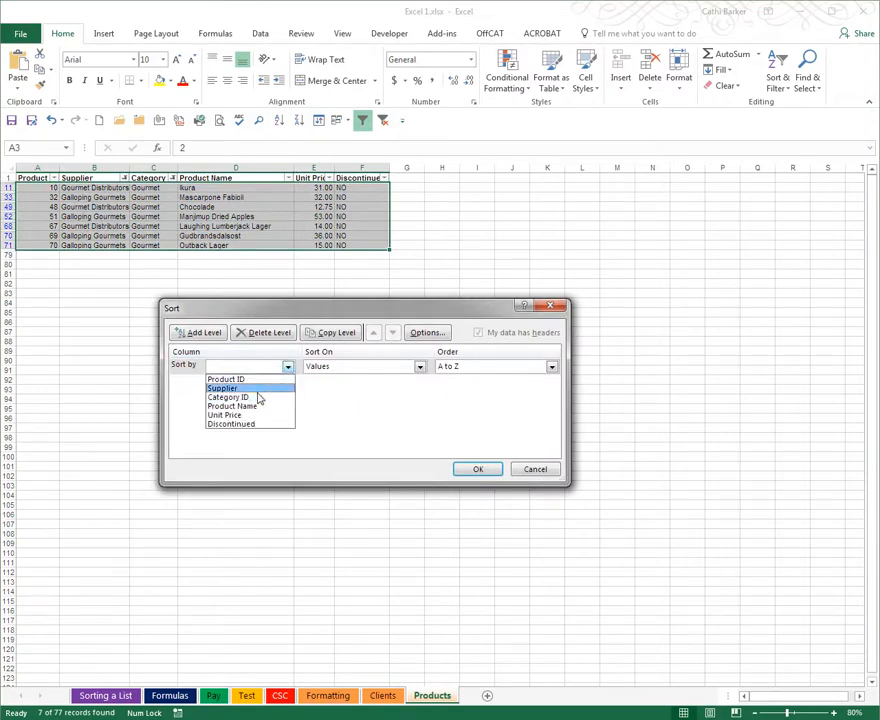
left_click(256, 388)
left_click(200, 333)
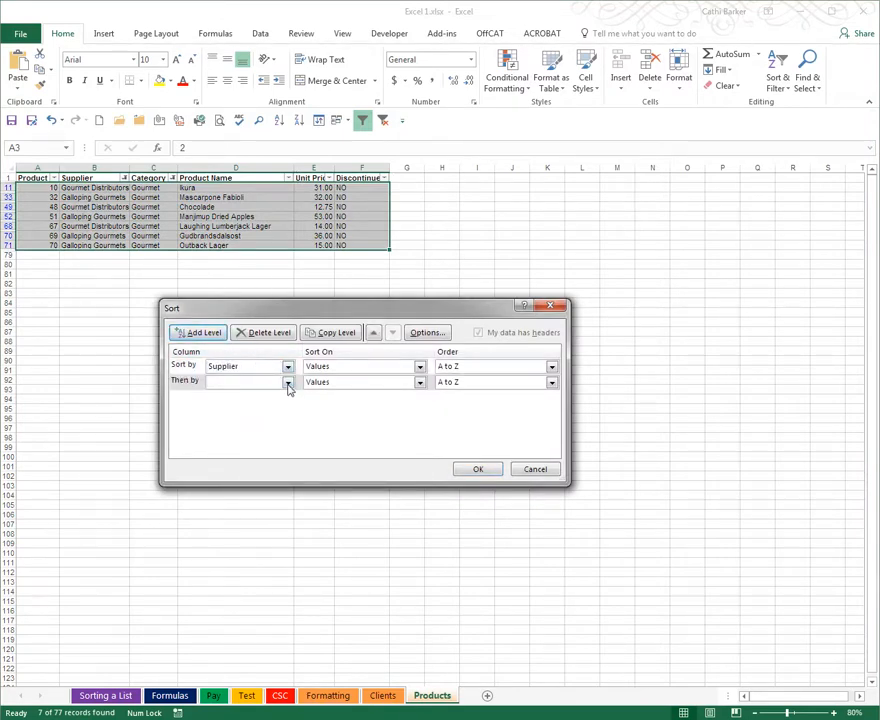
left_click(288, 386)
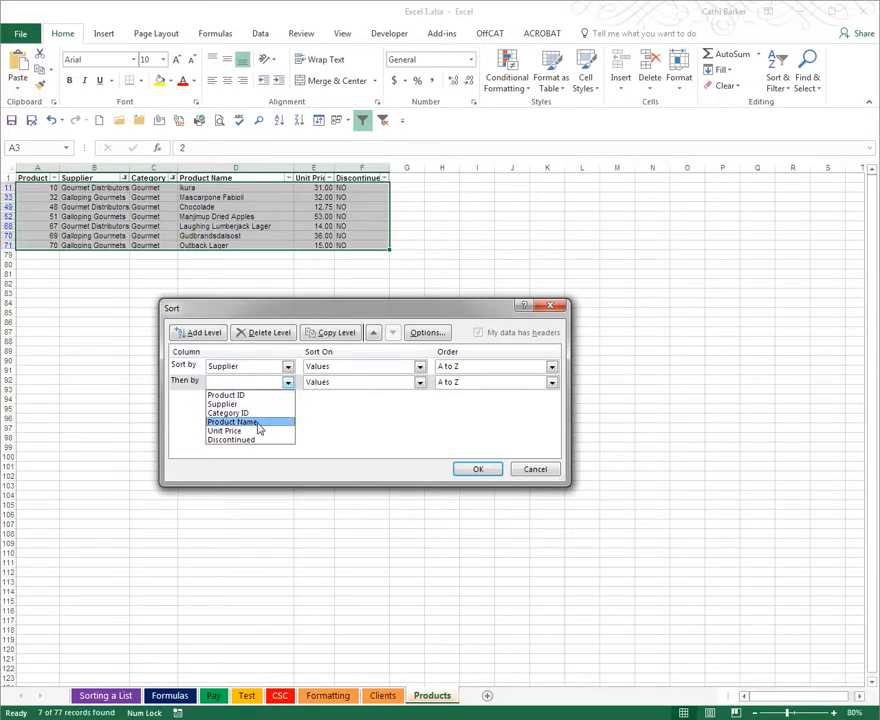
left_click(259, 423)
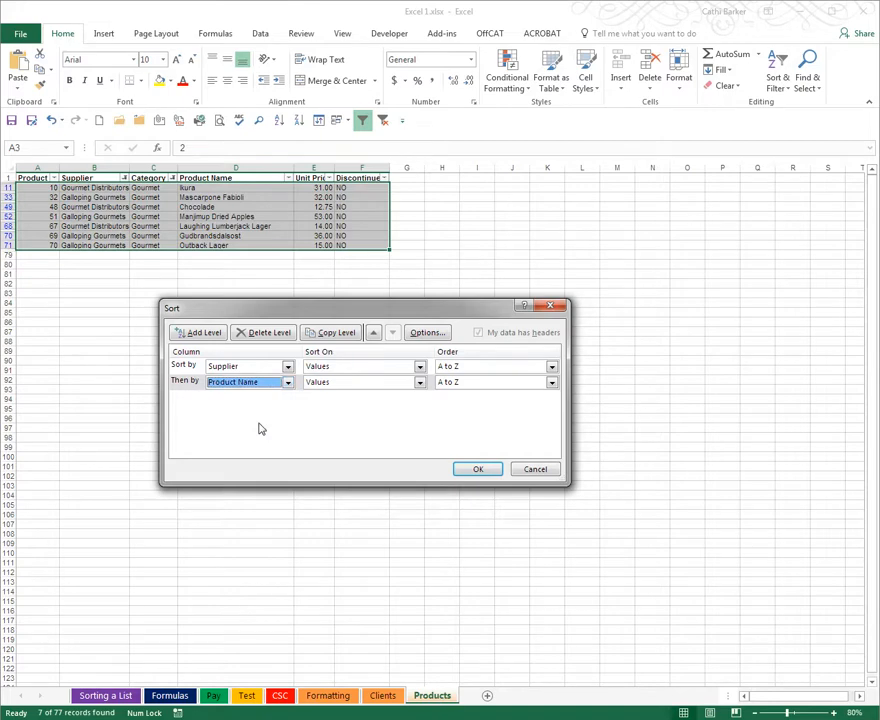
left_click(478, 470)
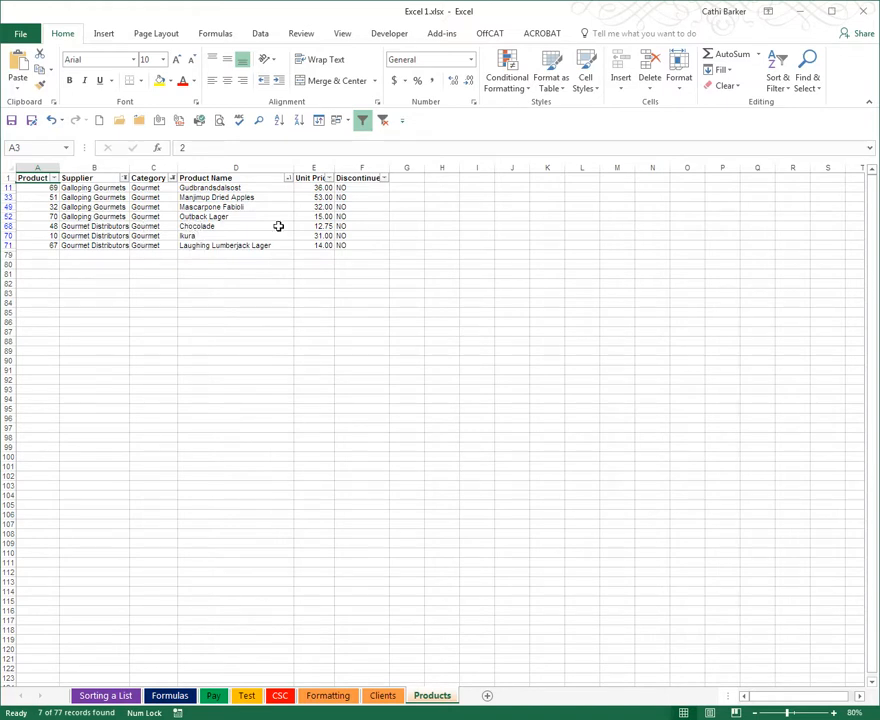
Step: Clear the product filters and sort the whole list by Product ID in ascending order
left_click(385, 121)
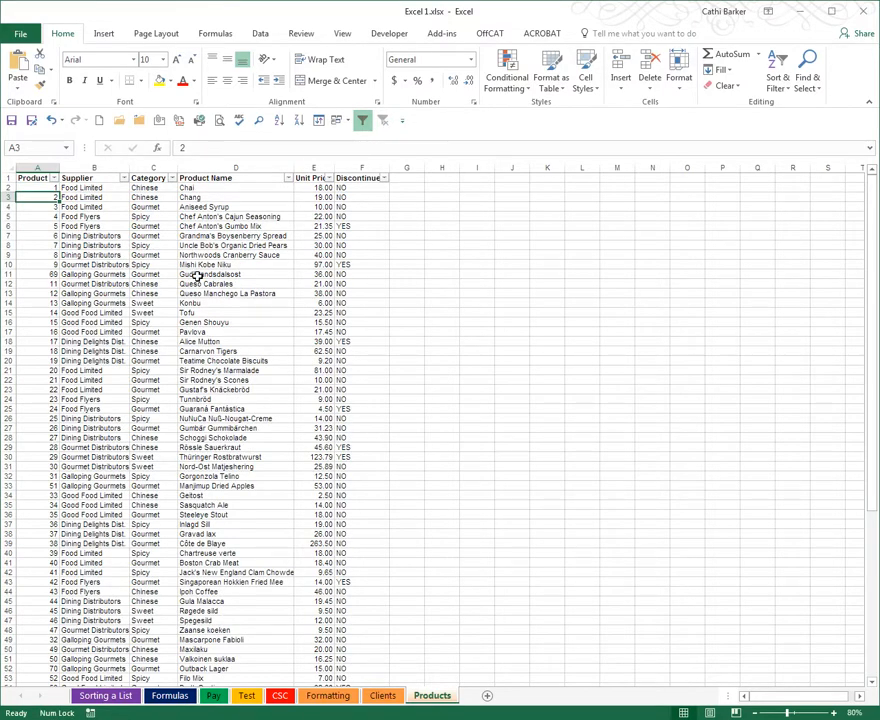
left_click(39, 243)
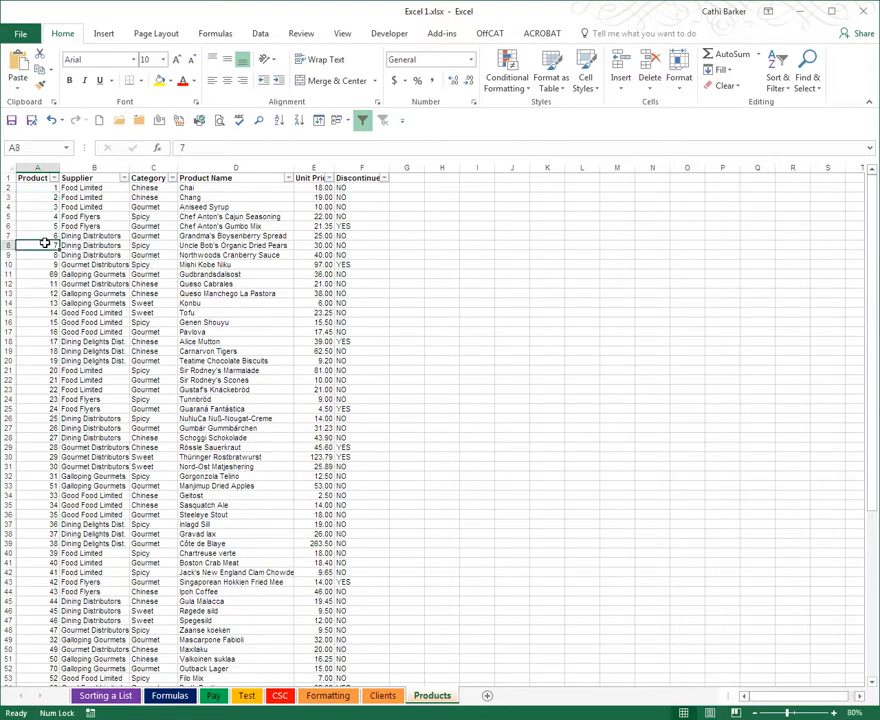
left_click(279, 121)
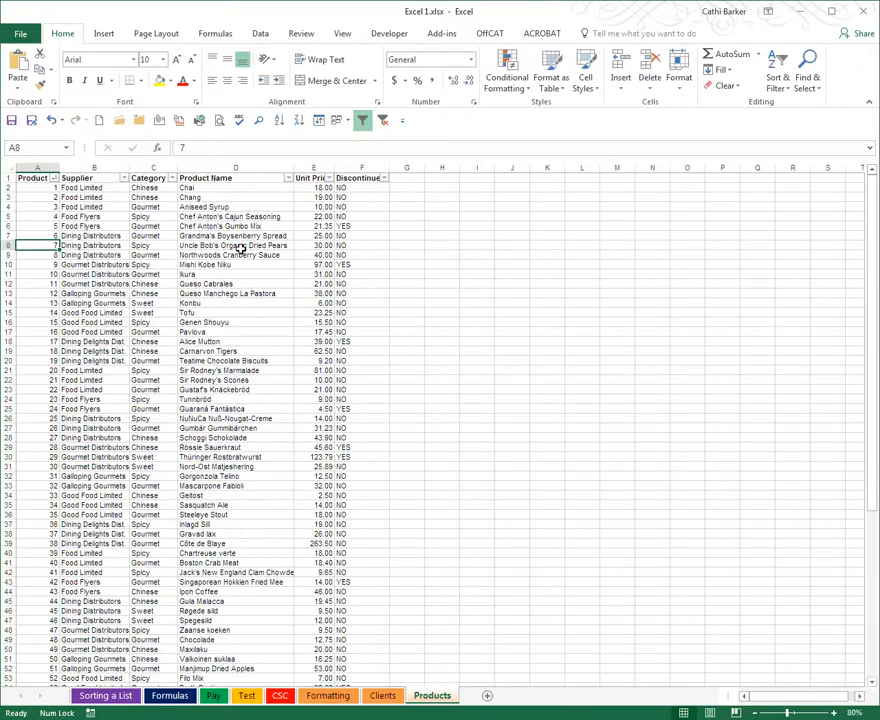
Step: Filter the product list to show only the products whose Discontinued value is NO
left_click(357, 226)
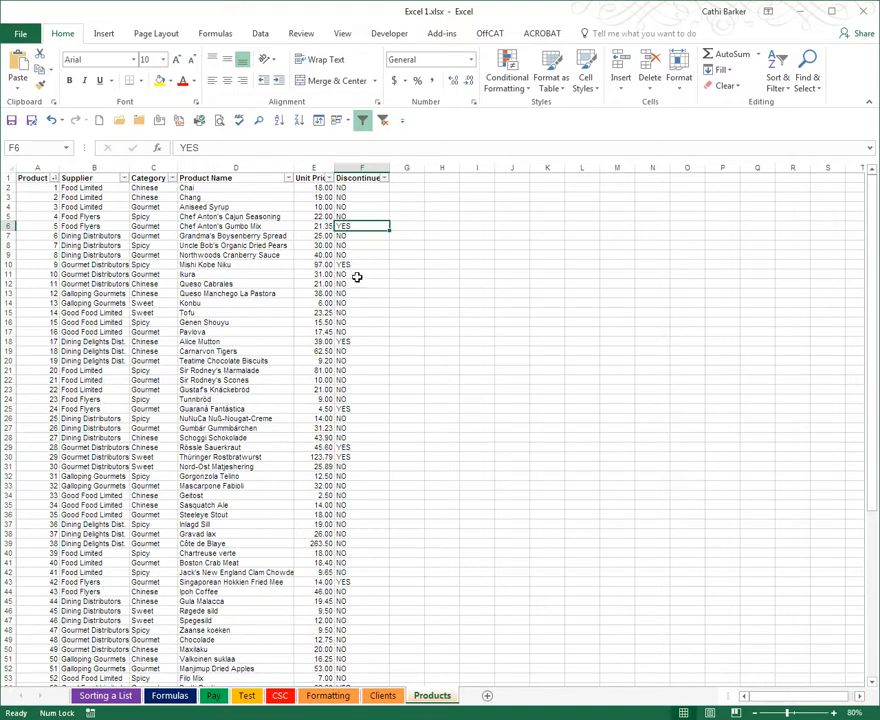
left_click(384, 180)
left_click(247, 310)
left_click(247, 321)
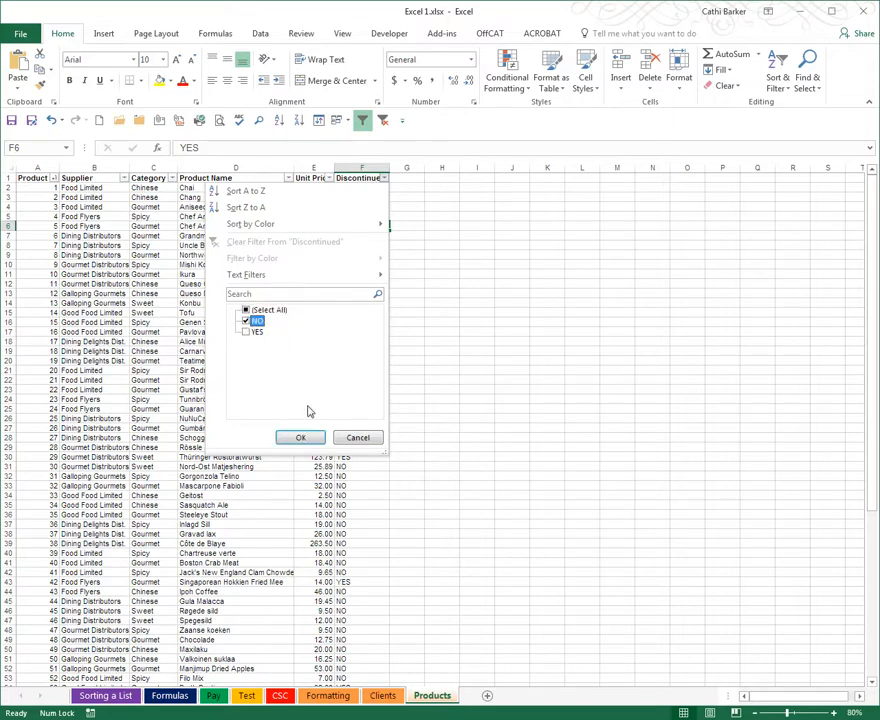
left_click(300, 437)
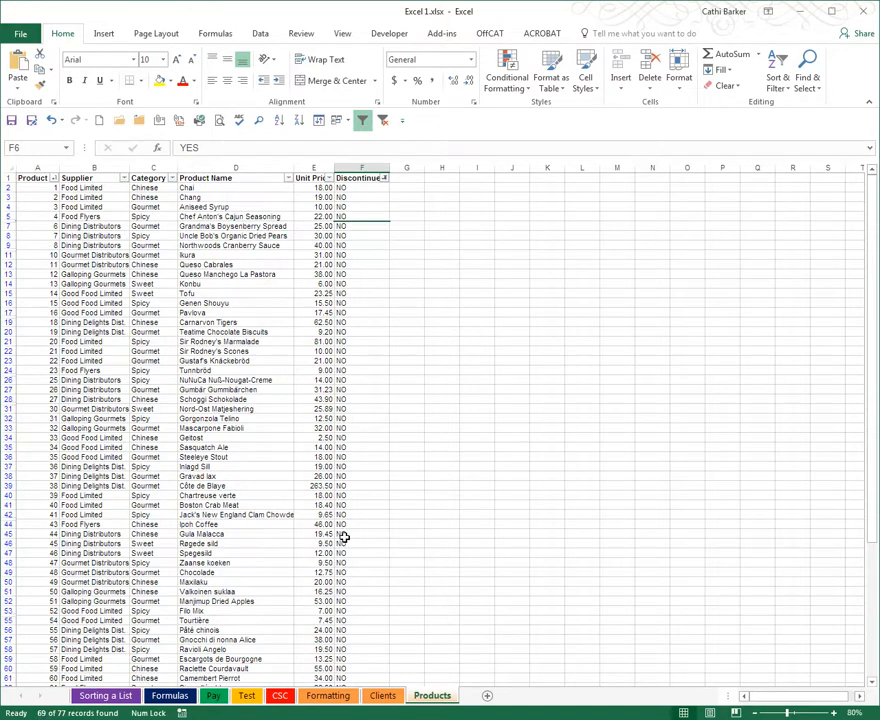
Step: Narrow the filtered products to the Chinese and Spicy categories and sort them by Unit Price from smallest to largest
left_click(340, 245)
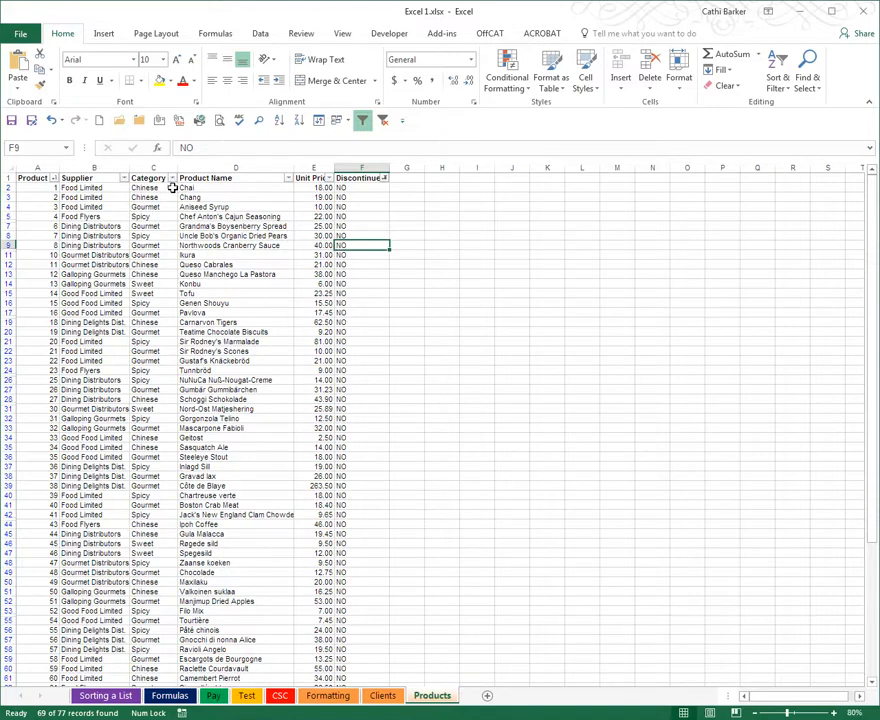
left_click(173, 179)
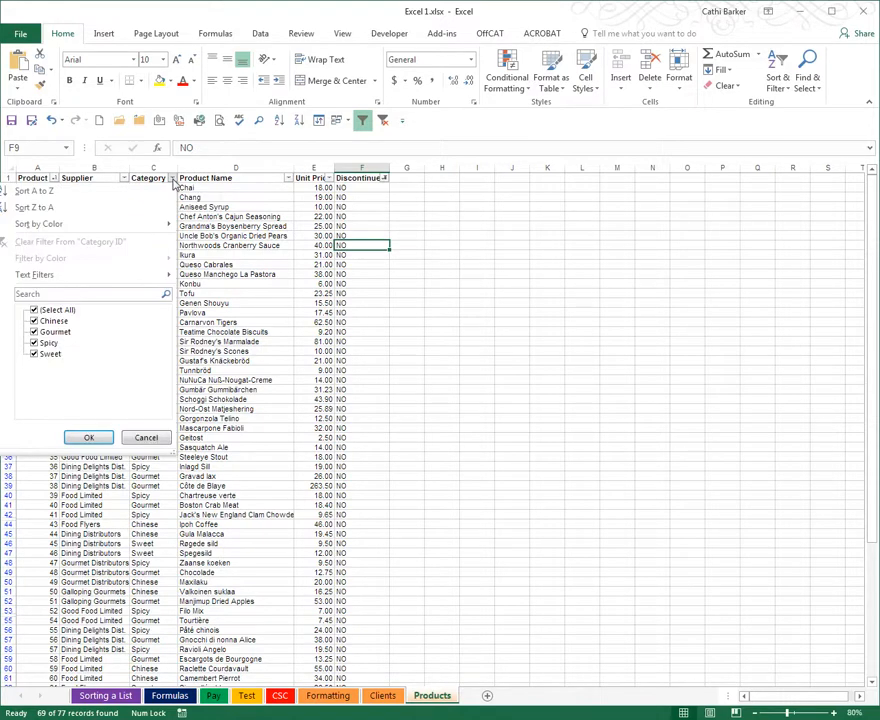
left_click(35, 310)
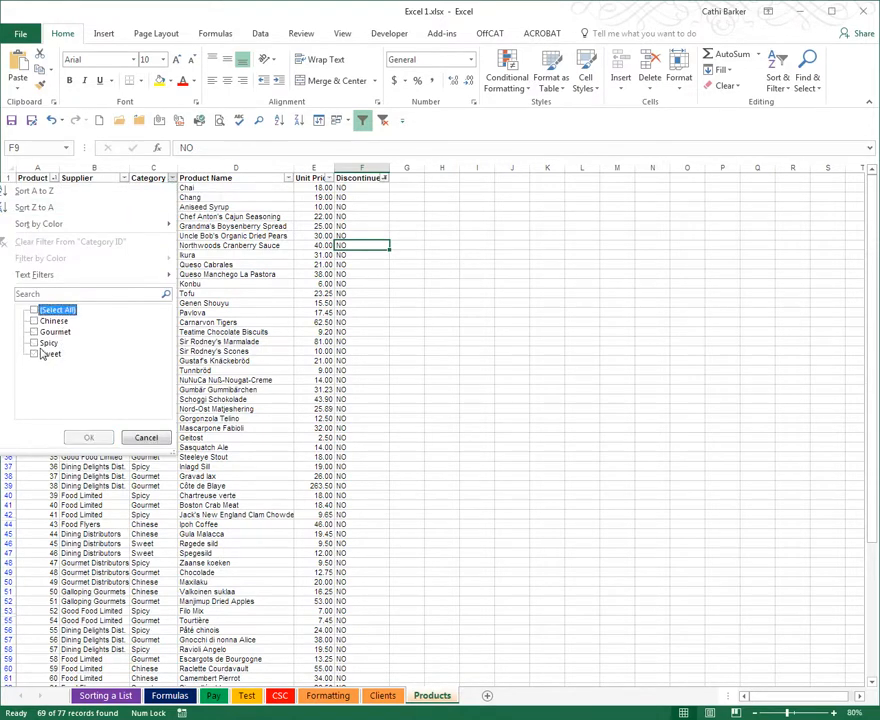
left_click(34, 321)
left_click(34, 343)
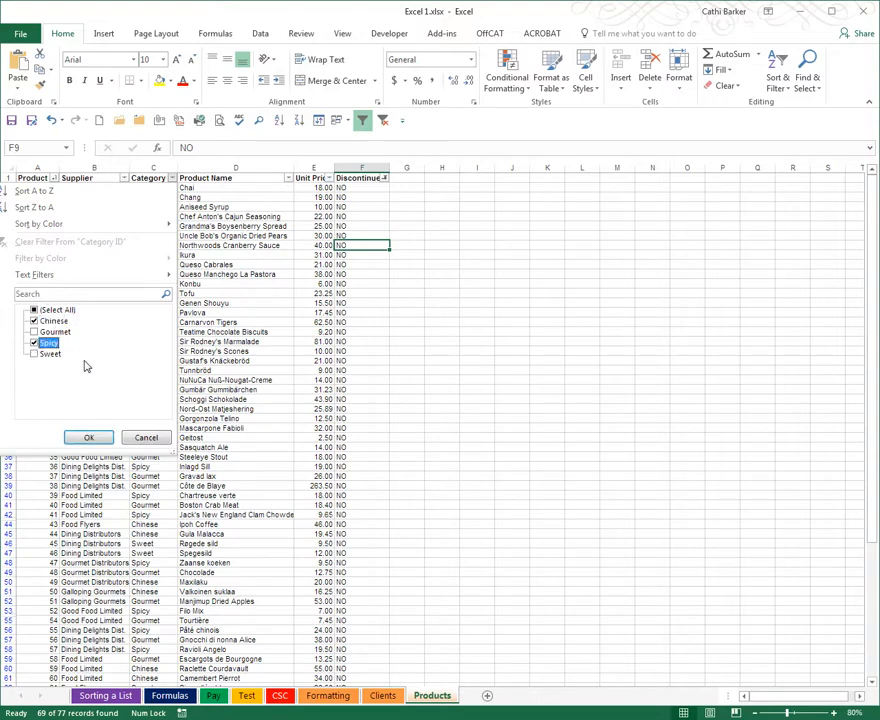
left_click(89, 437)
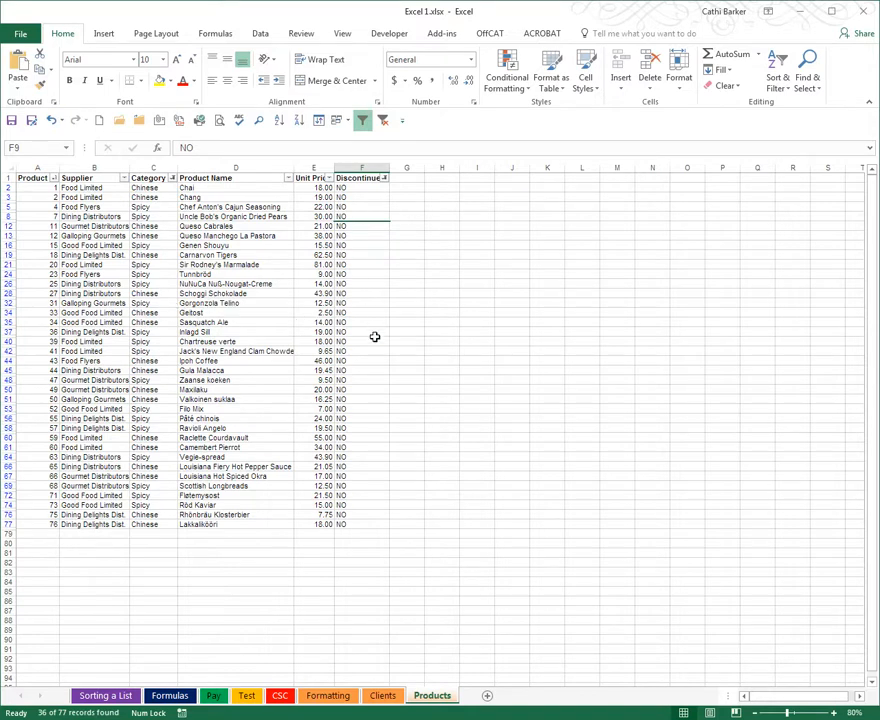
left_click(317, 206)
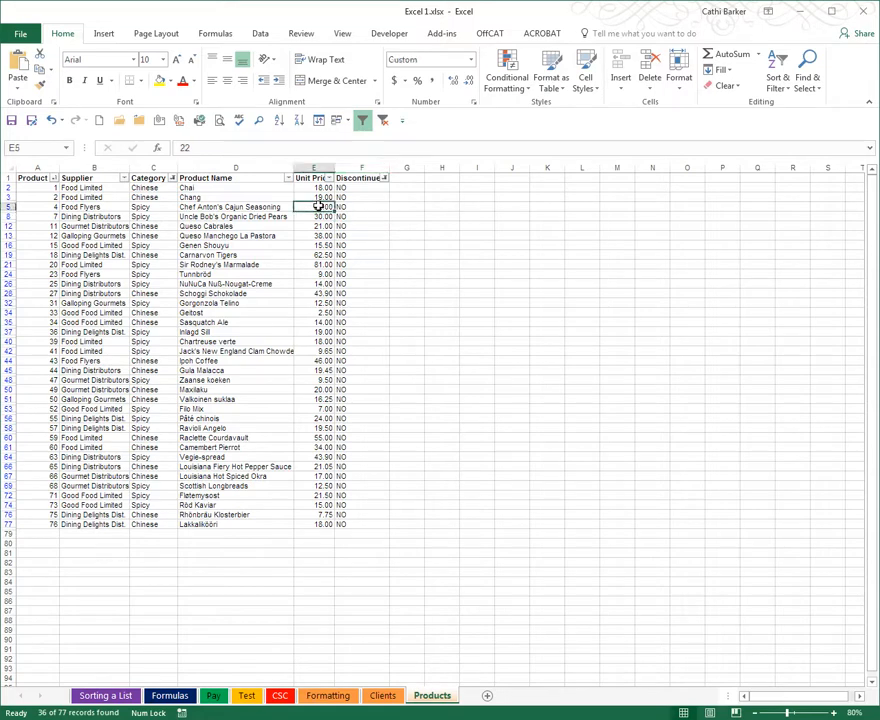
left_click(279, 122)
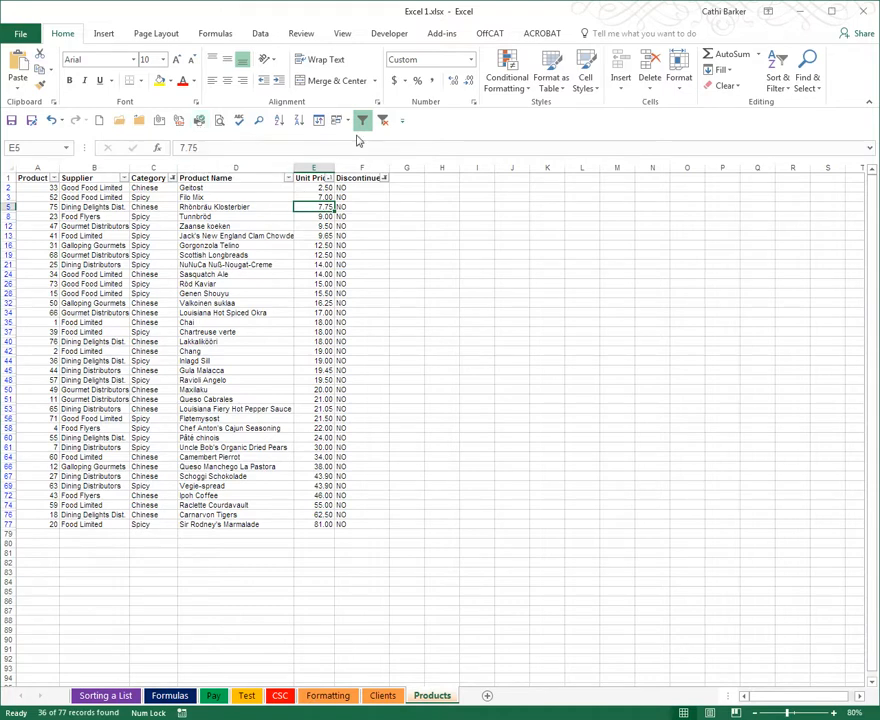
Step: Clear and turn off filtering for the product list, and sort the whole list by Product ID in ascending order
left_click(384, 121)
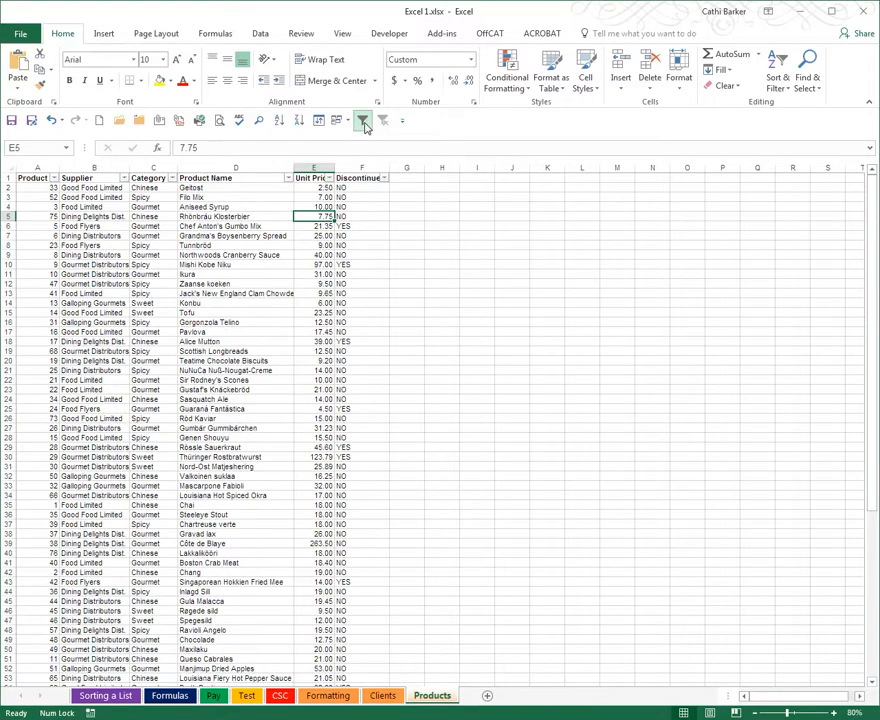
left_click(364, 121)
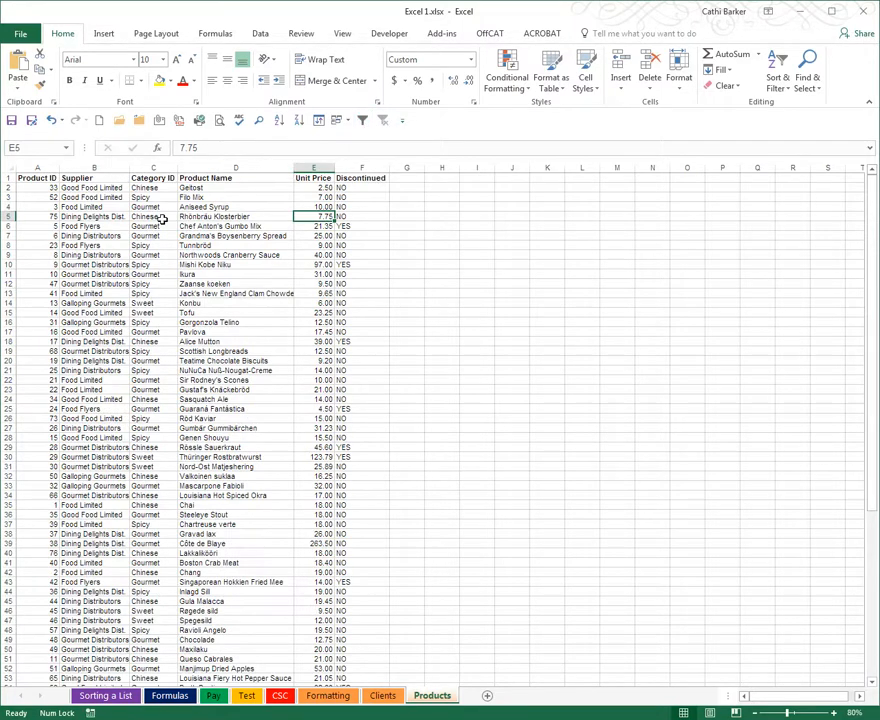
left_click(50, 208)
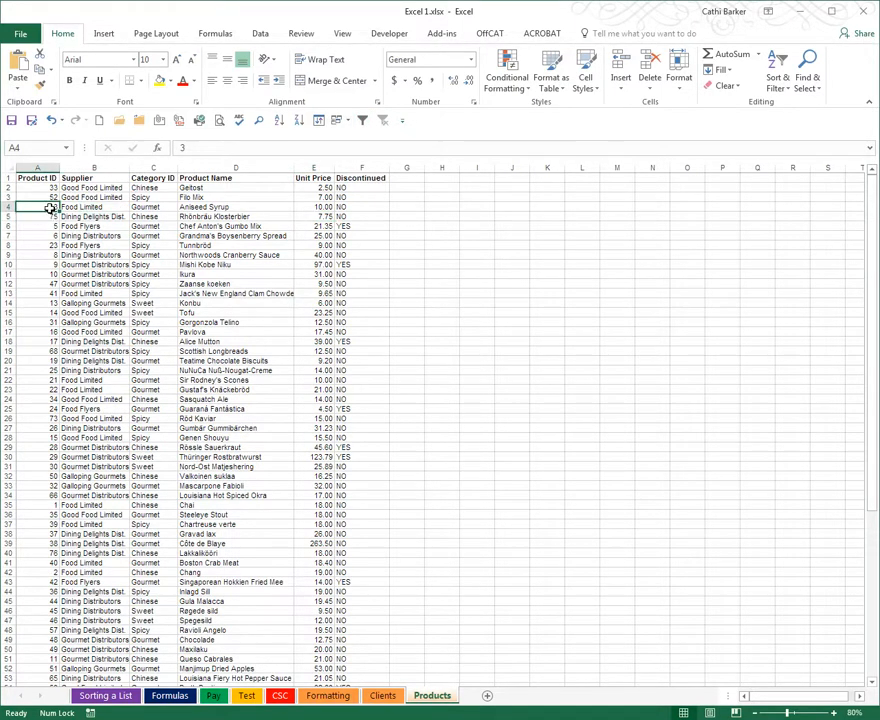
left_click(280, 121)
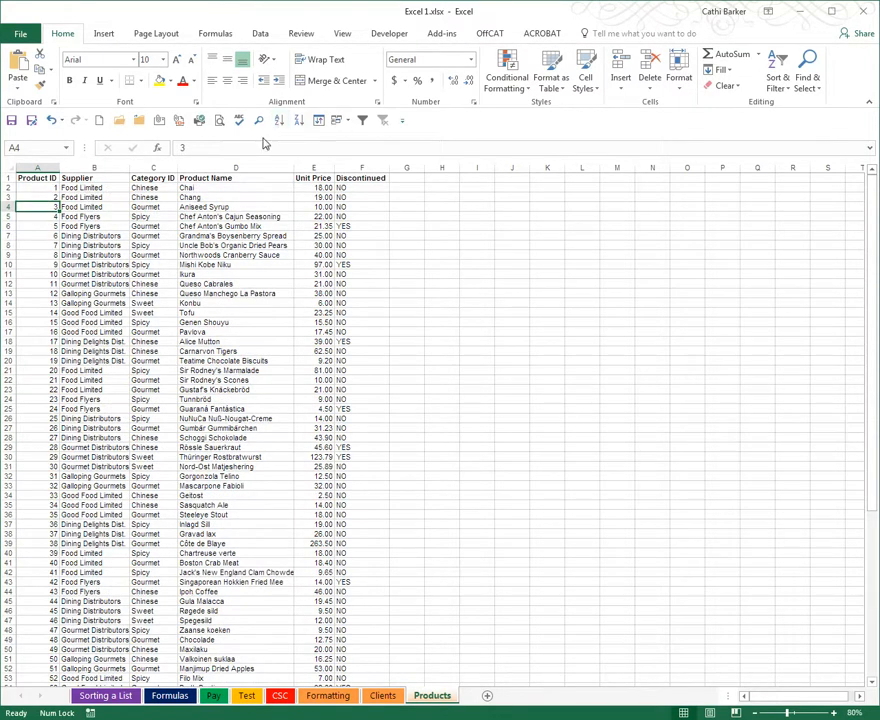
left_click(183, 304)
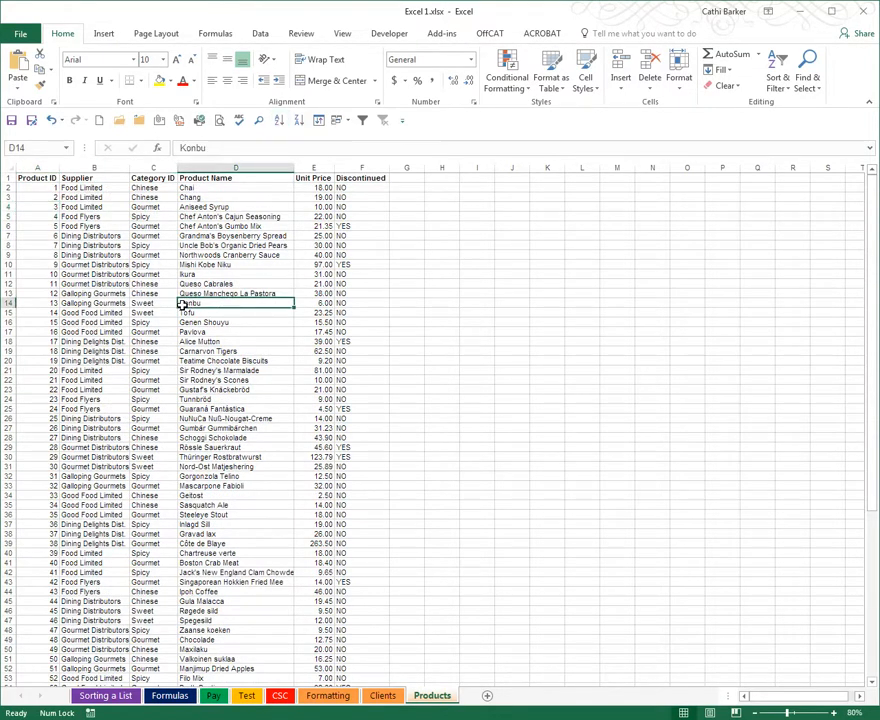